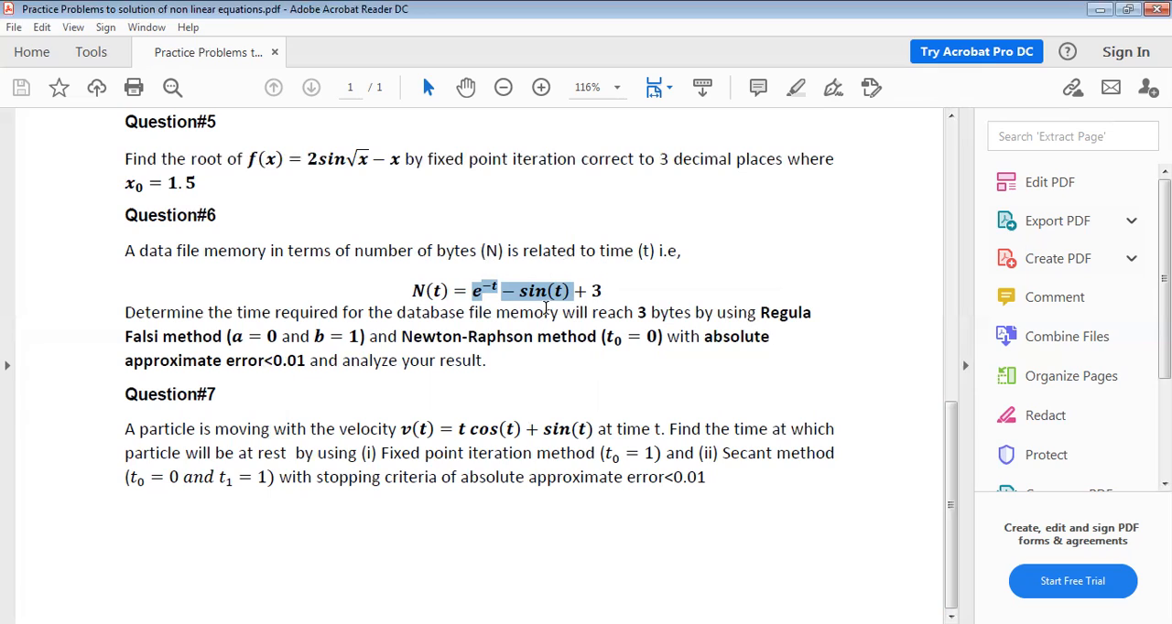
Step: Examine Question#6's starting values for the Newton-Raphson and Regula Falsi methods and its absolute approximate error criterion
left_click(656, 337)
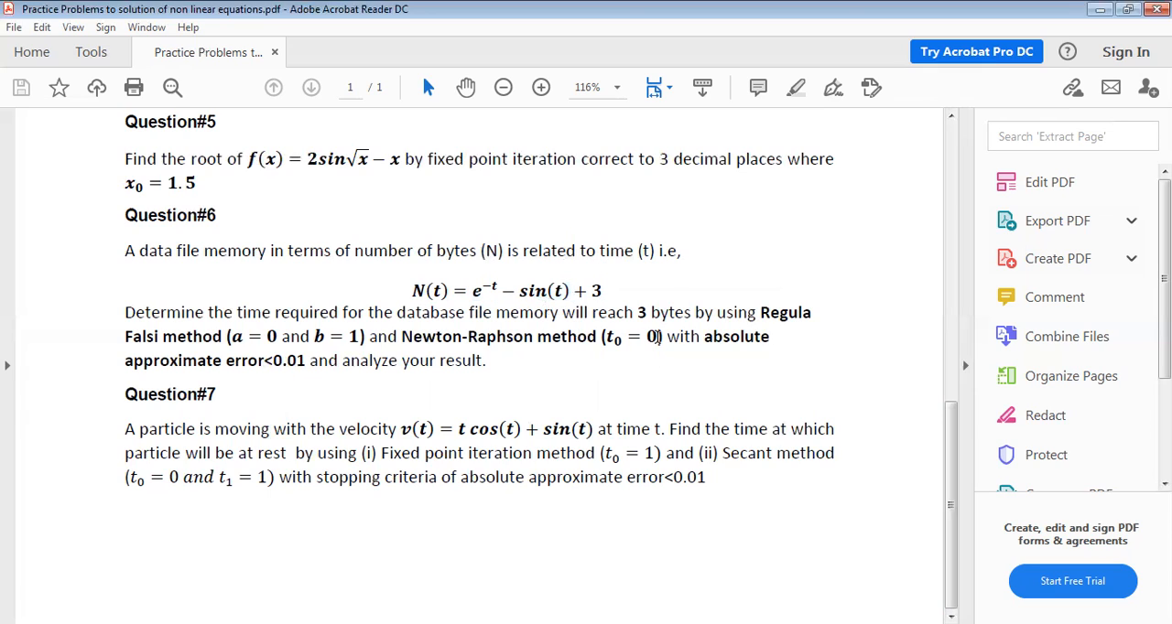
left_click_drag(657, 337, 600, 337)
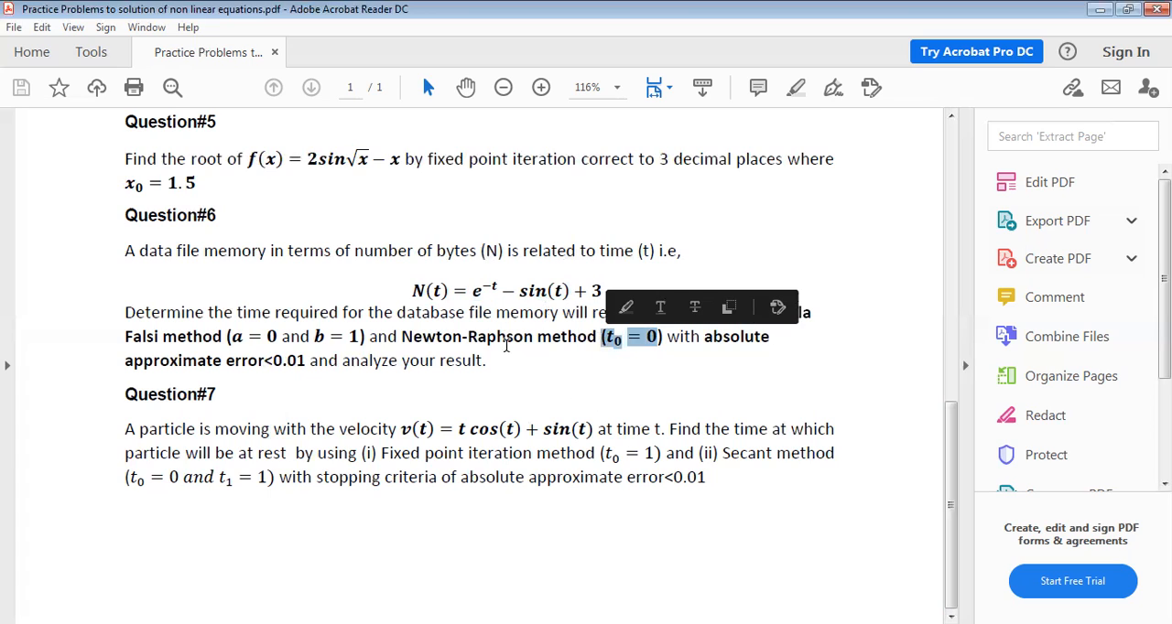
left_click(563, 350)
left_click(327, 337)
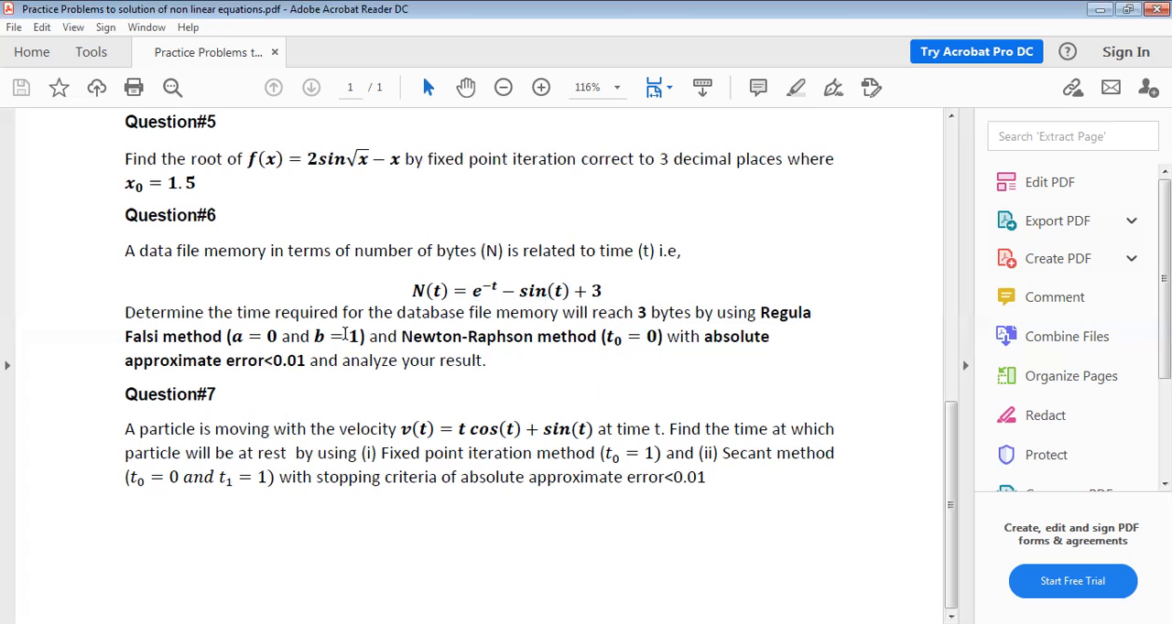
left_click_drag(363, 337, 234, 339)
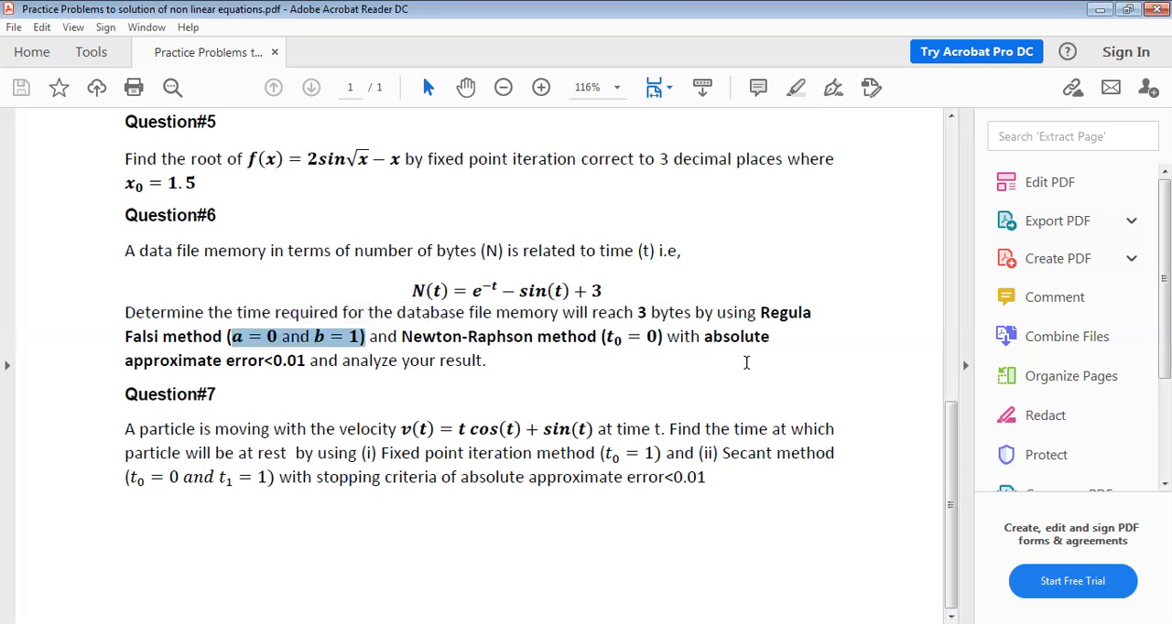
left_click_drag(703, 336, 306, 361)
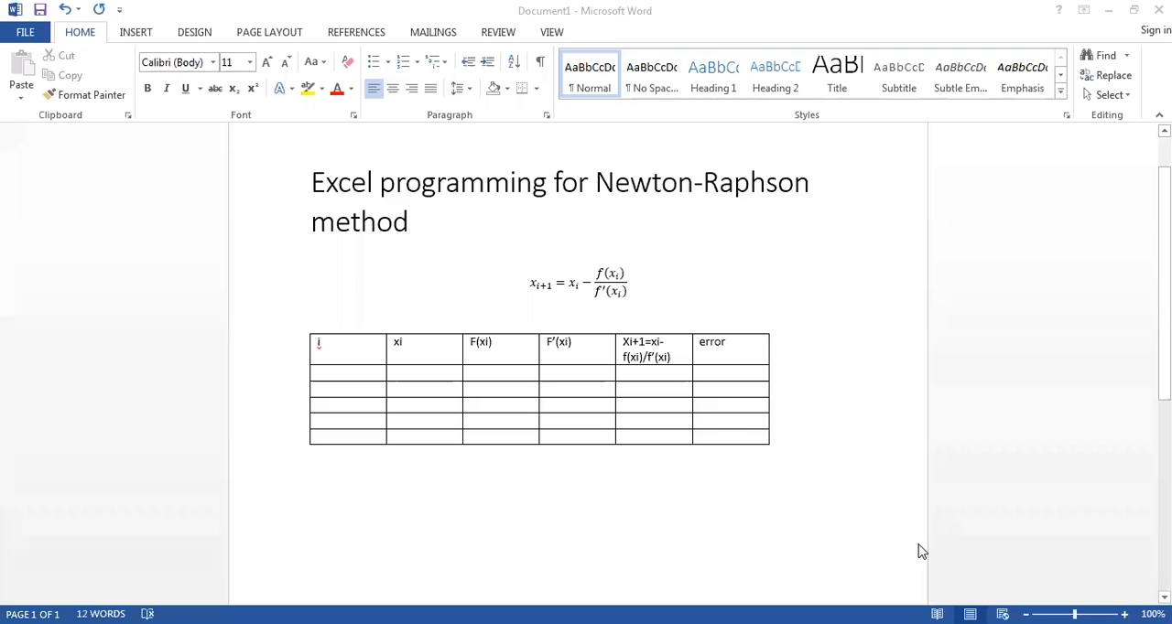
Step: Switch to the Word document and insert the equation f(x) = e^(−x) − sin(x) + 3 below the table
left_click(667, 476)
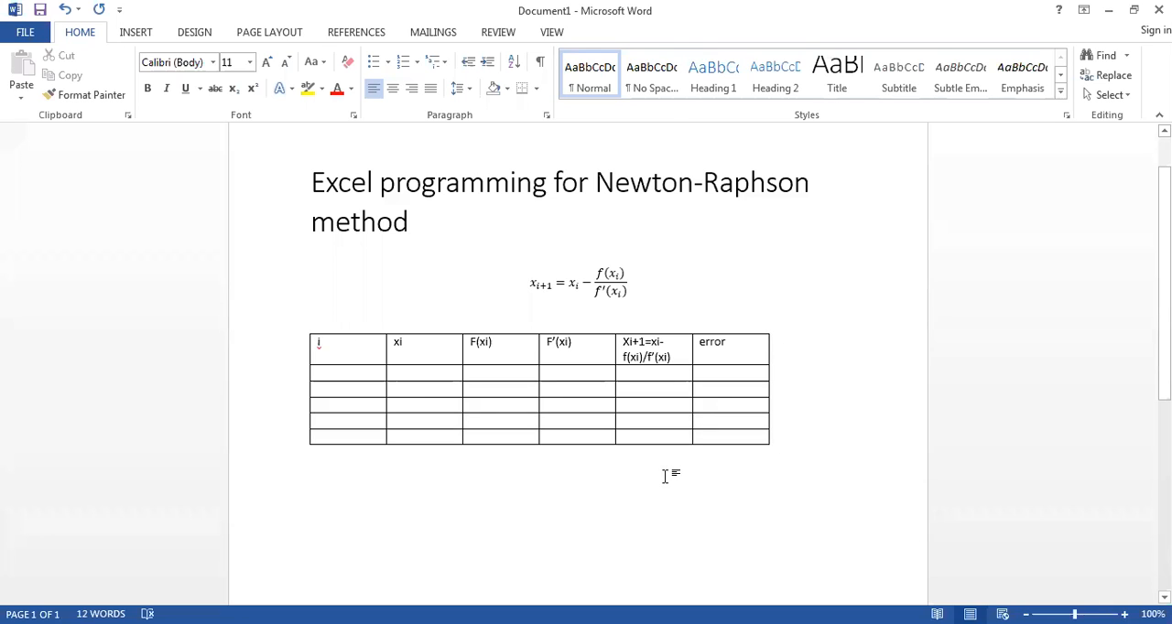
key("alt+equal")
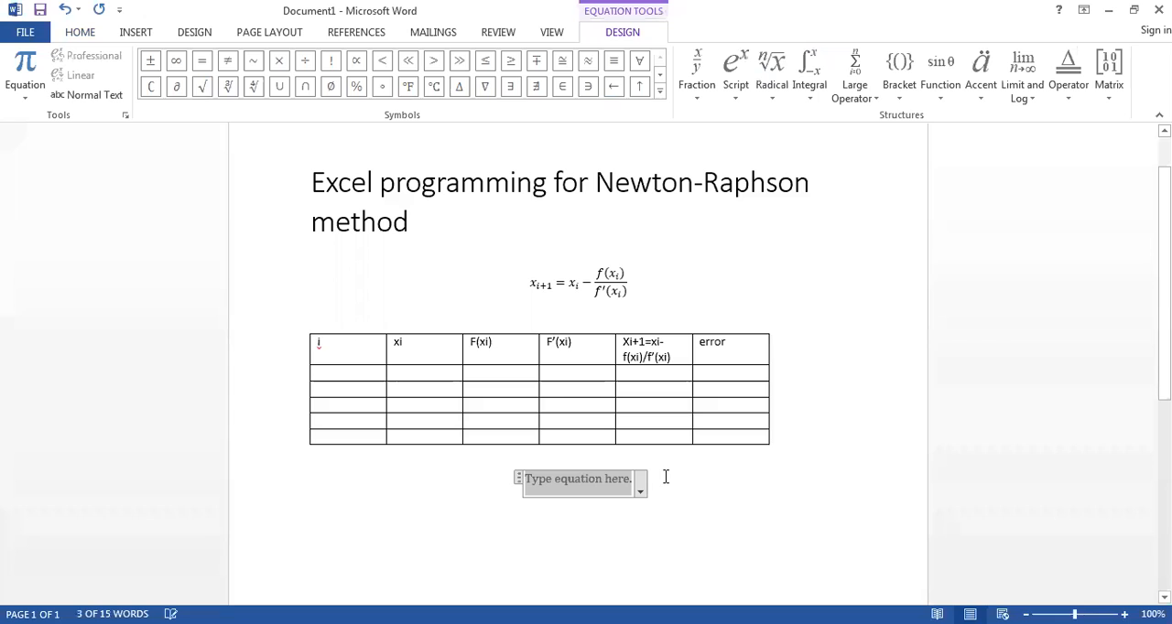
type("f(x)=")
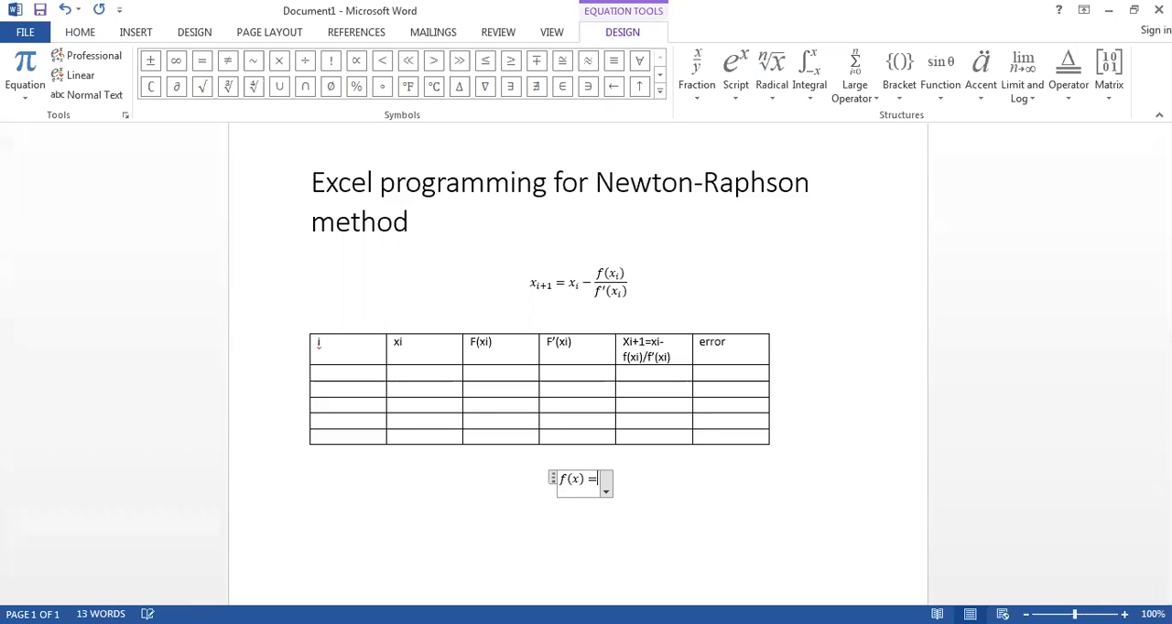
type("e")
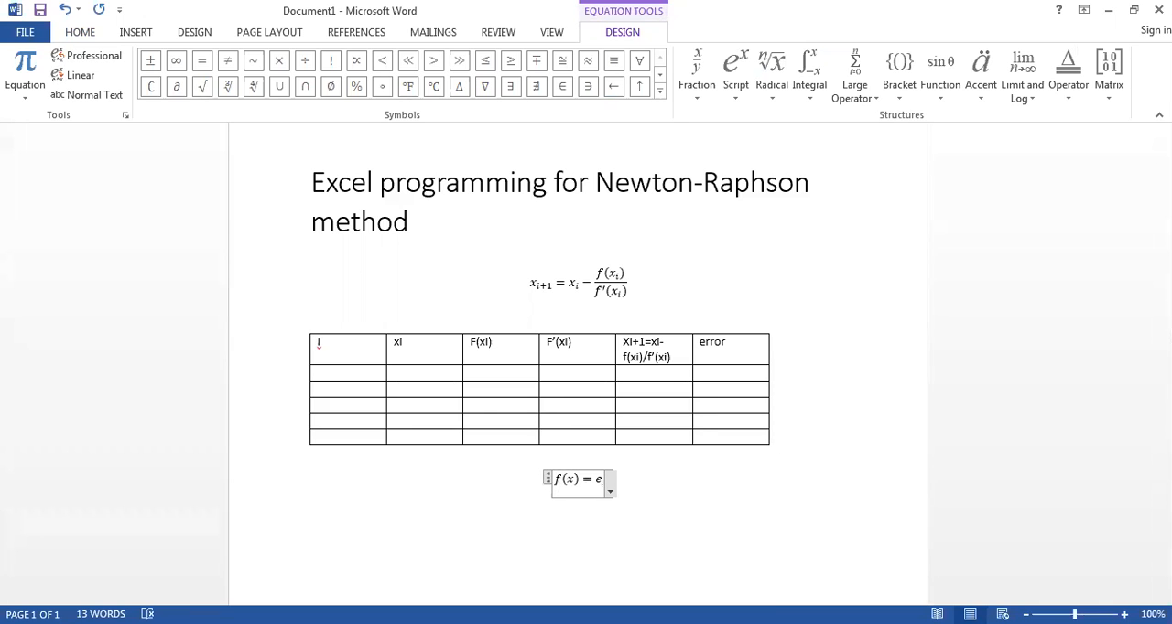
type("^-x-")
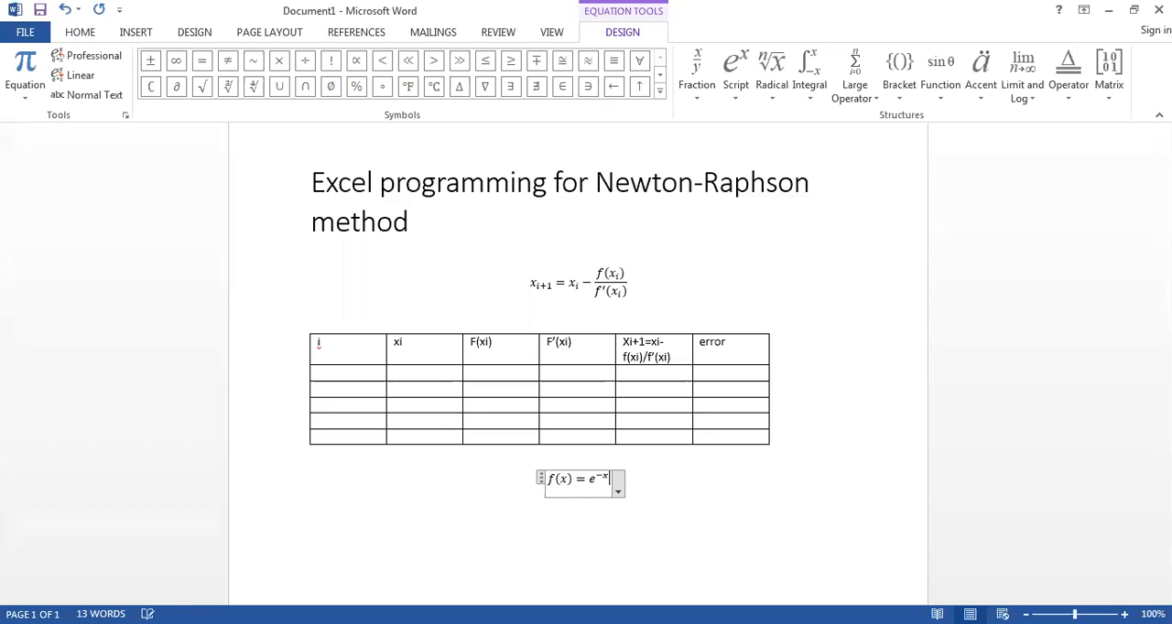
type("sin")
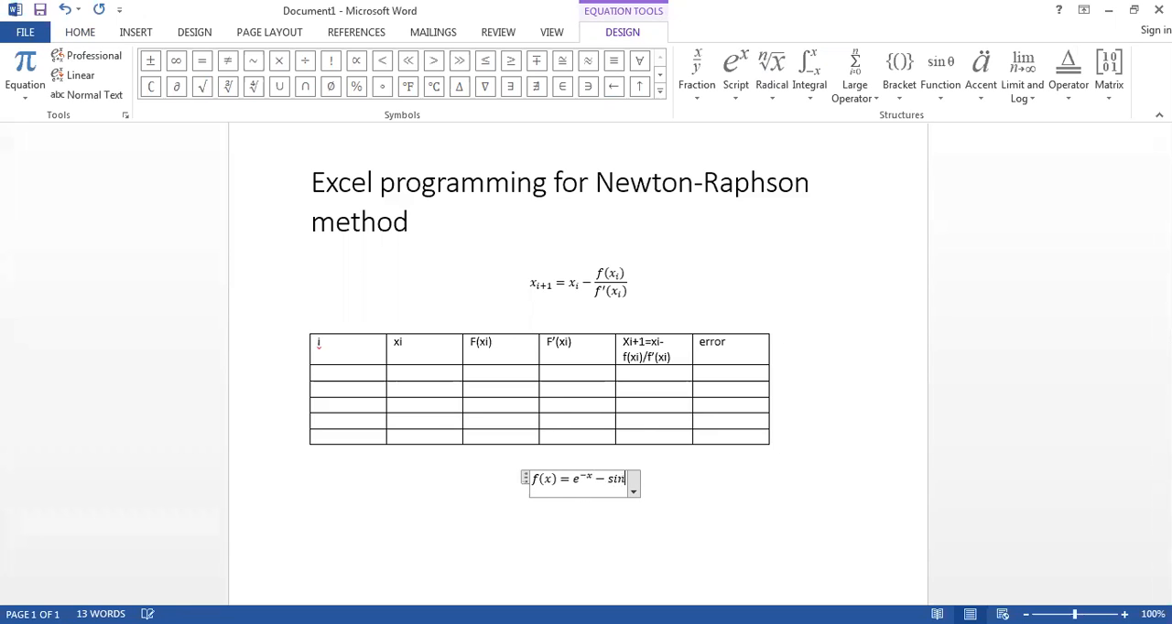
type("(x)")
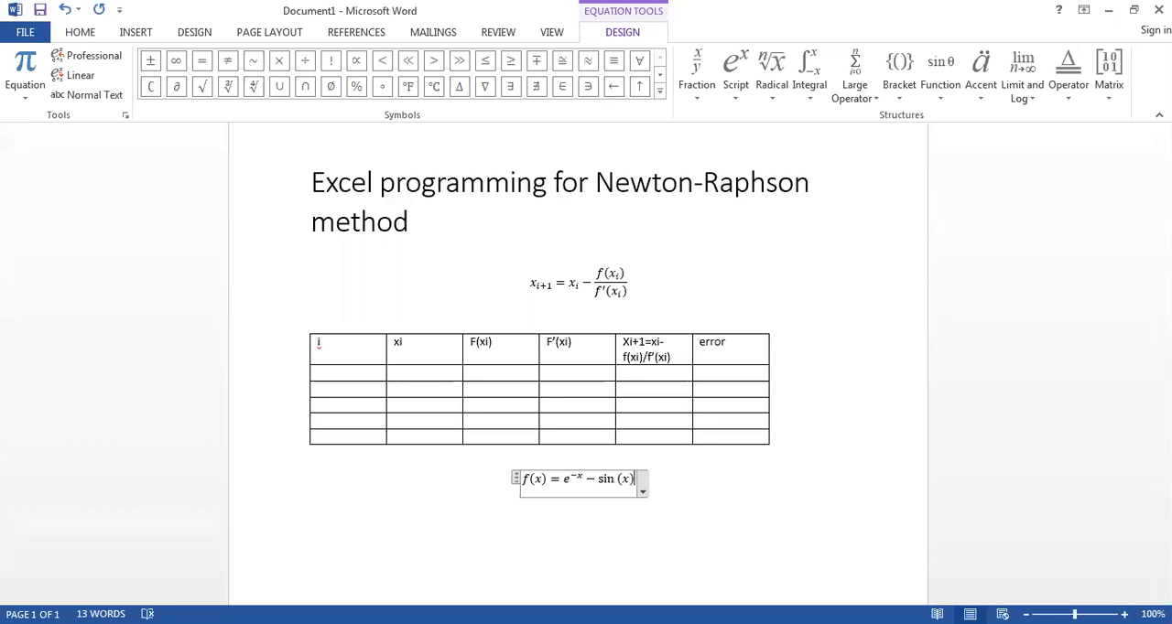
type("+3")
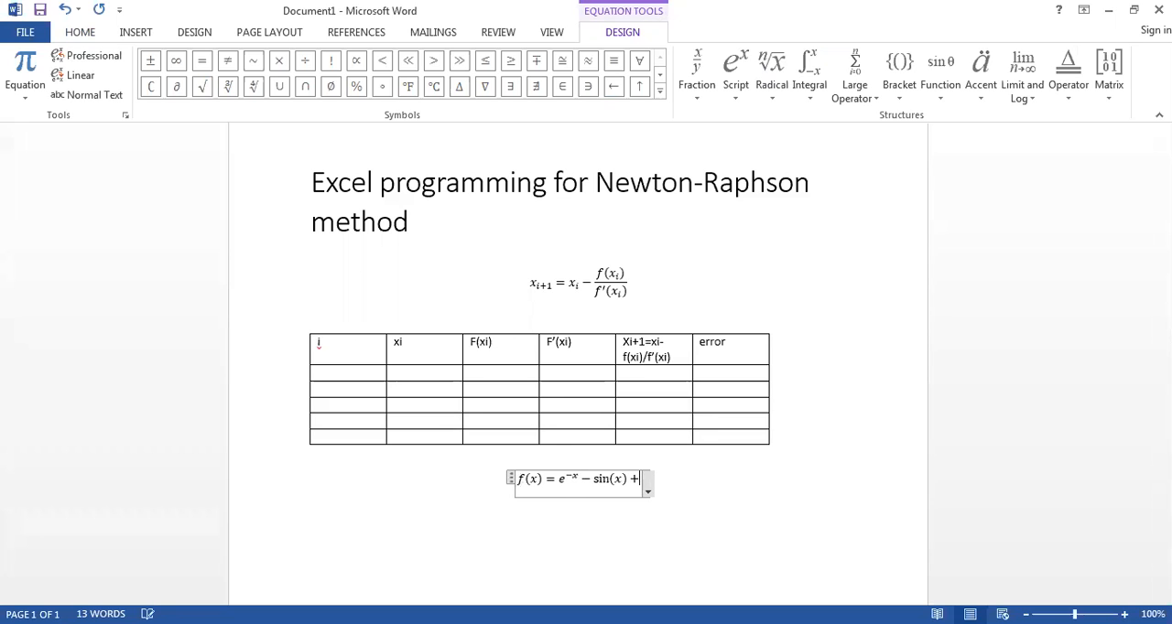
Step: Replace f(x) on the left side of the equation below the table with 3
key("Left")
key("Left")
key("Left")
key("Left")
key("Left")
key("Left")
key("Left")
key("Left")
key("Left")
key("Left")
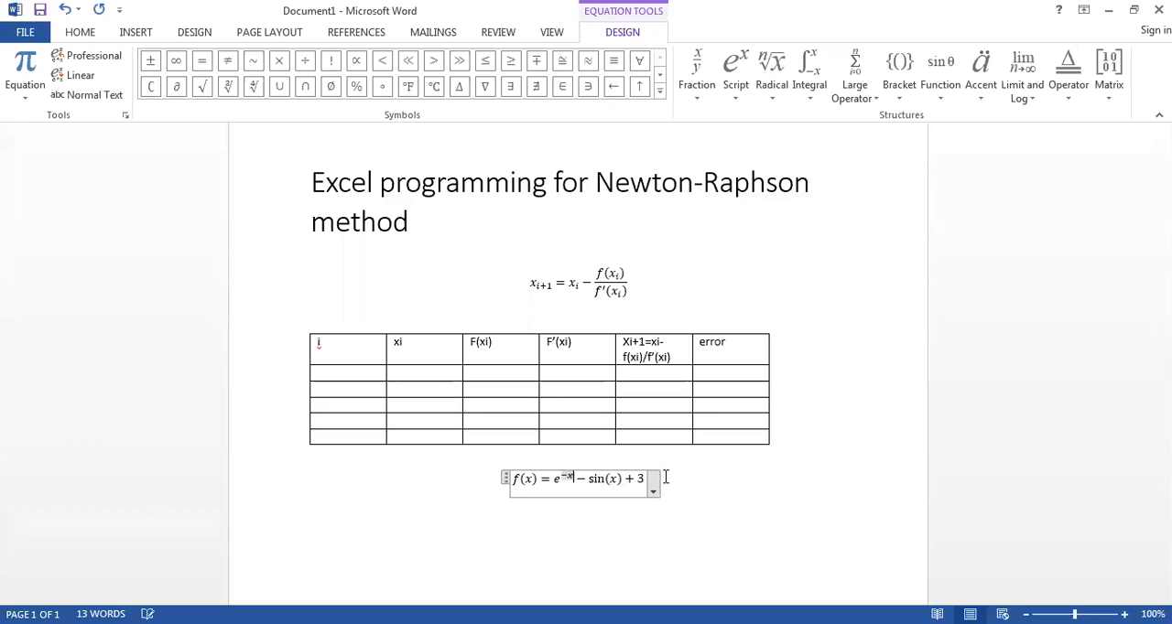
key("BackSpace")
key("BackSpace")
key("BackSpace")
key("BackSpace")
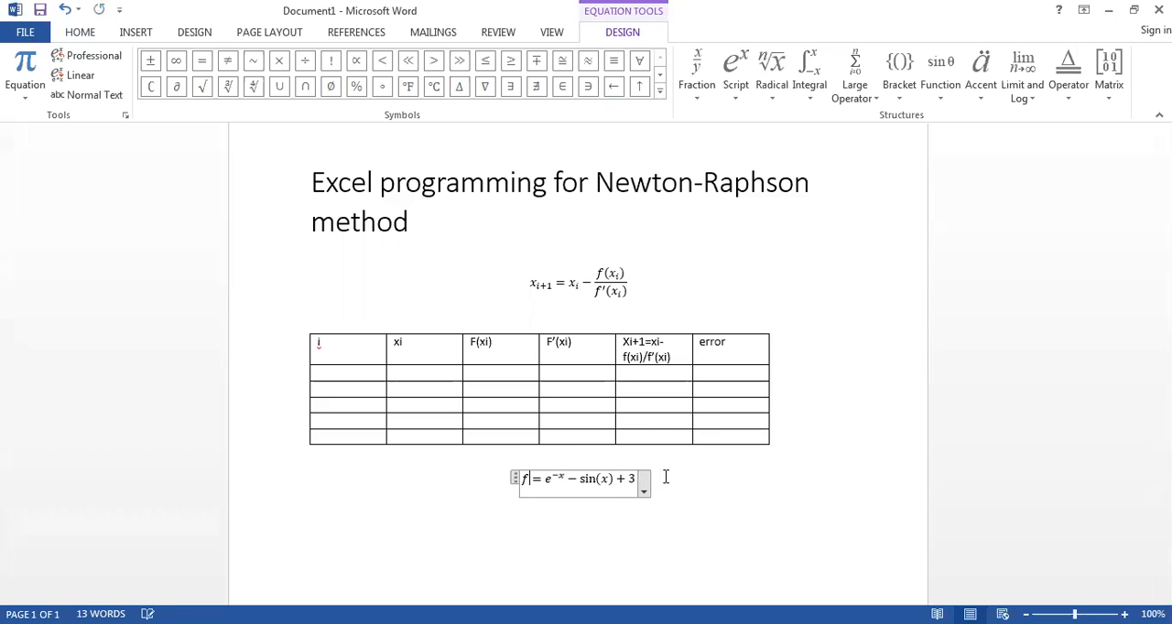
type("3")
key("shift+Left")
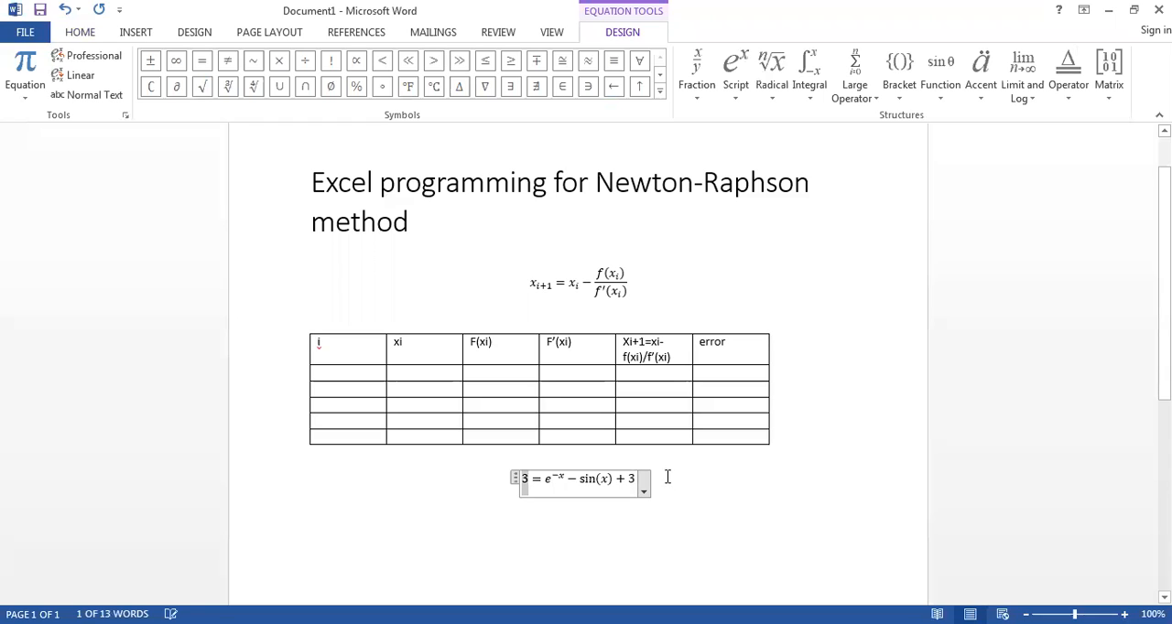
Step: Change the left side of the equation below the table back to f(x)
left_click(632, 481)
left_click_drag(633, 482, 630, 481)
left_click(529, 477)
key("BackSpace")
type("f(x")
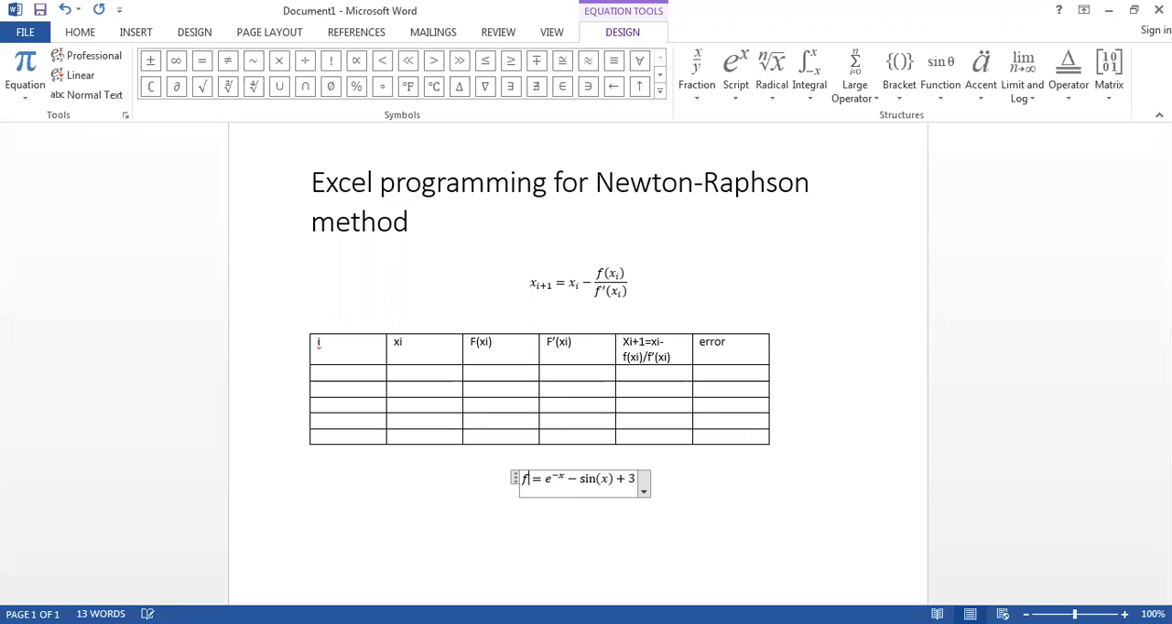
type(")")
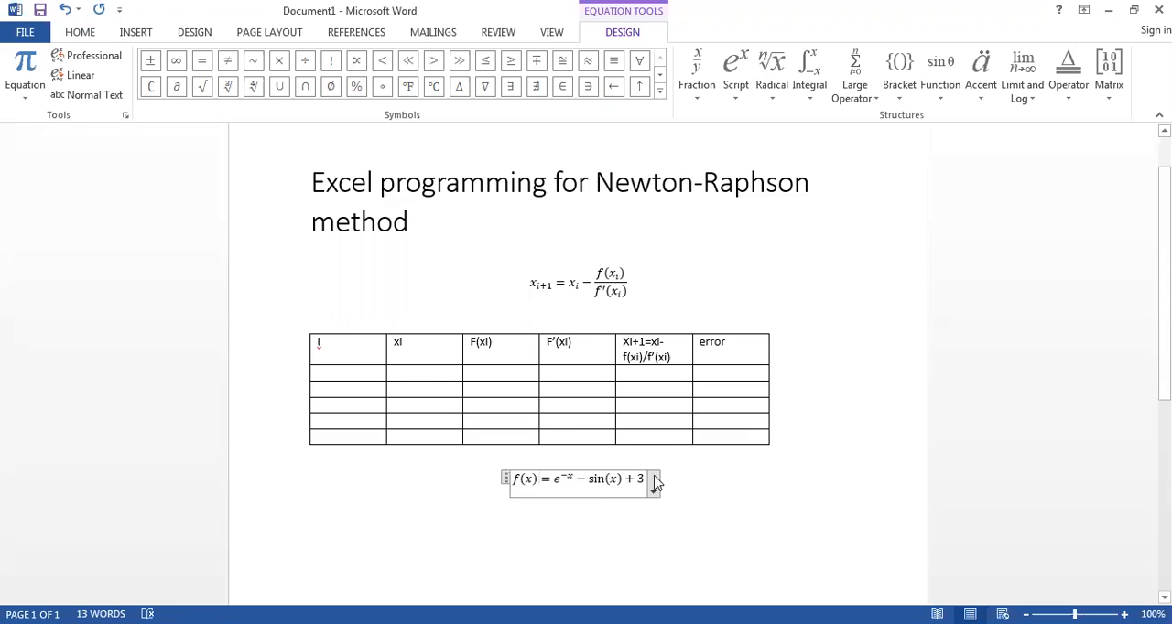
Step: Remove the + 3 term so the equation reads f(x) = e^(−x) − sin(x)
left_click(645, 477)
key("BackSpace")
key("BackSpace")
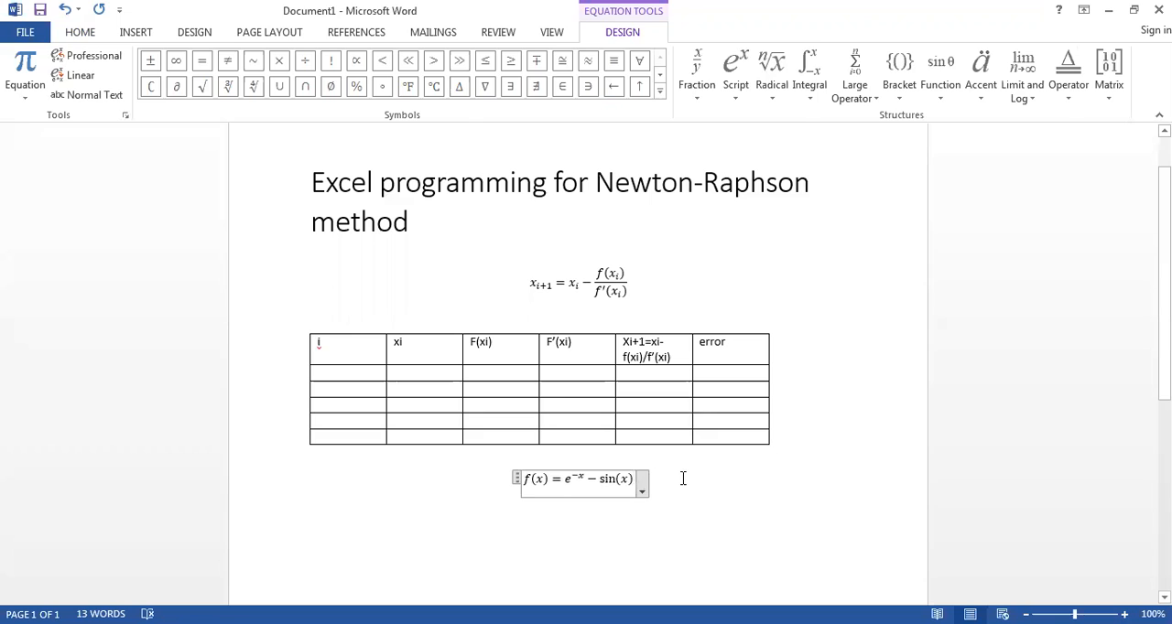
left_click(682, 478)
key("Left")
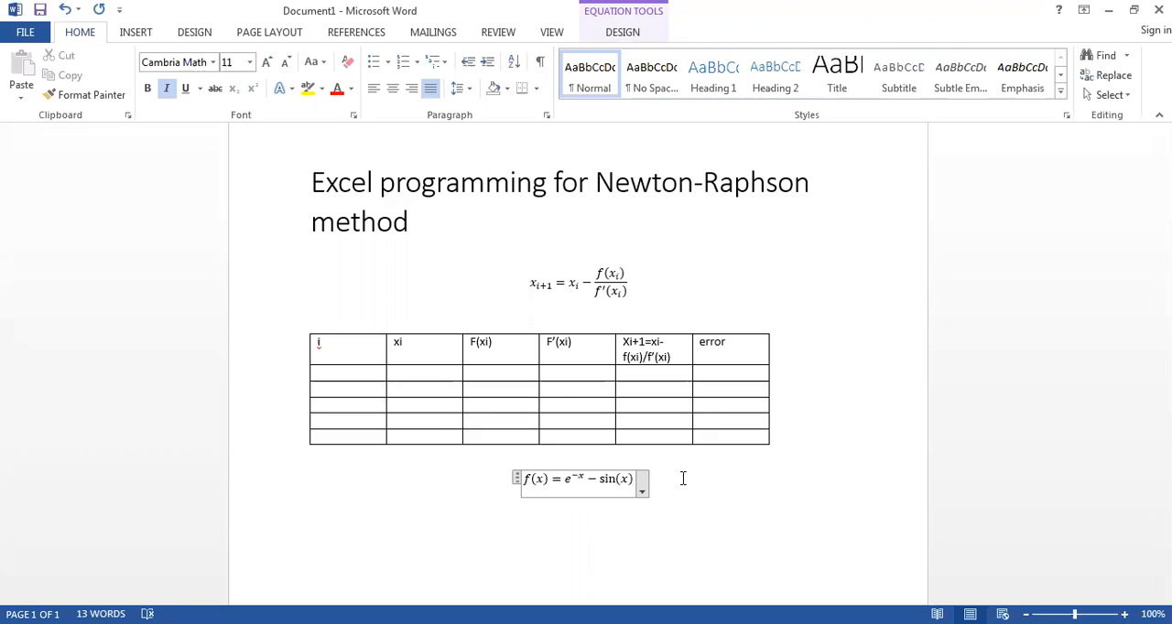
left_click(686, 487)
key("Return")
key("ctrl+equal")
key("BackSpace")
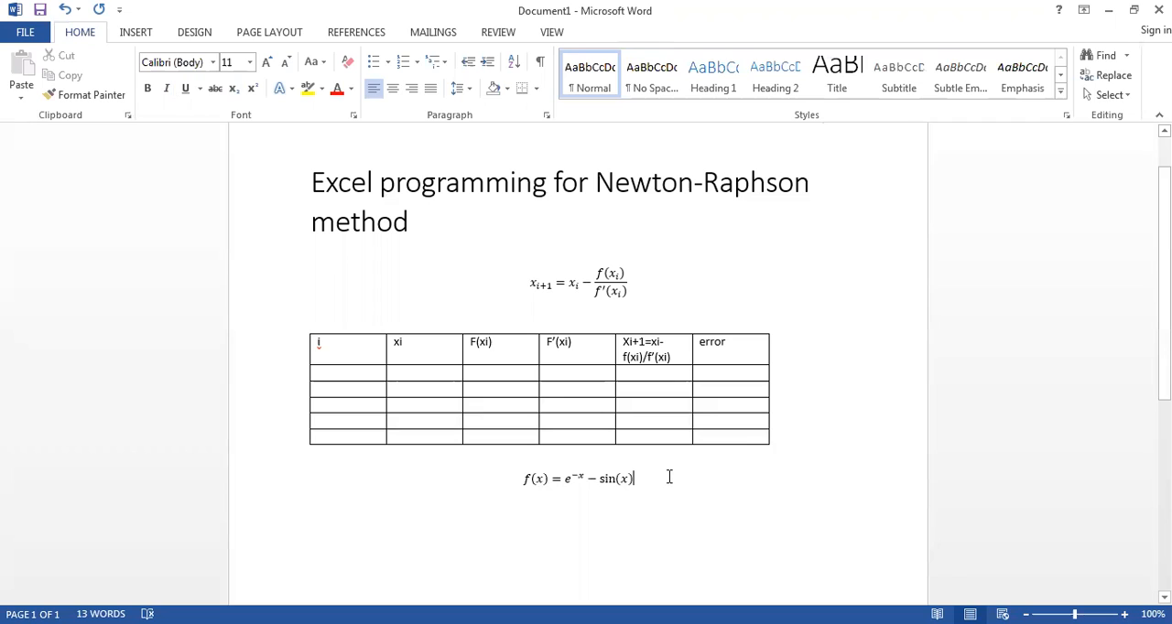
Step: Insert the derivative equation f′(x) = −e^(−x) − cos(x) on a new line below the f(x) equation
key("ctrl+j")
key("Return")
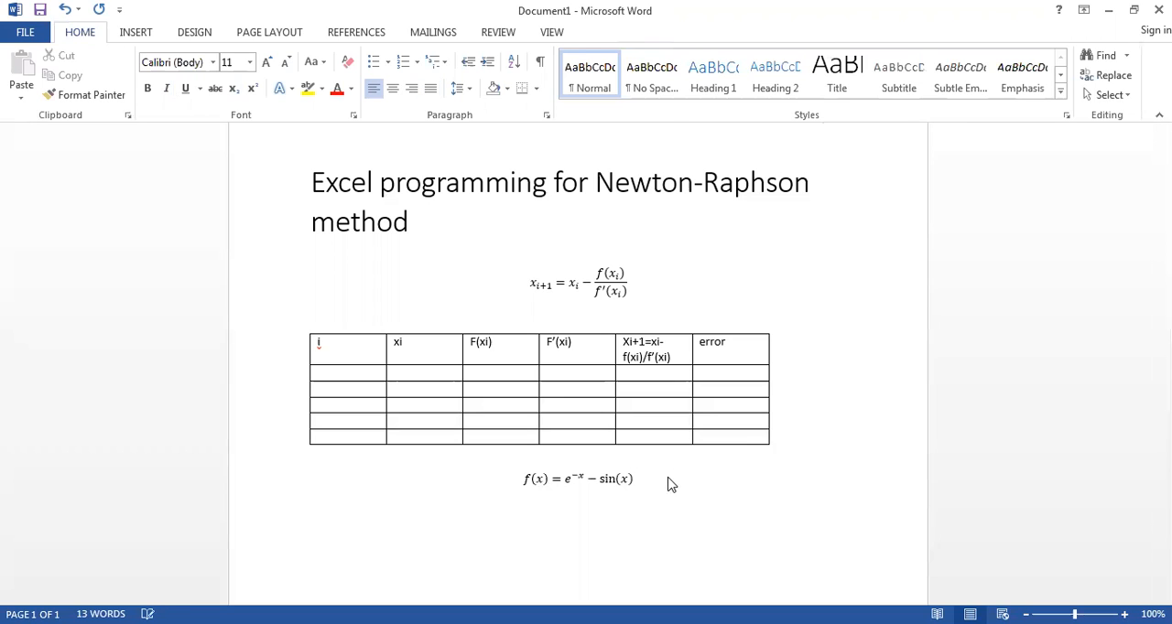
key("alt+equal")
type("f'")
type("(x")
type(")")
type("=")
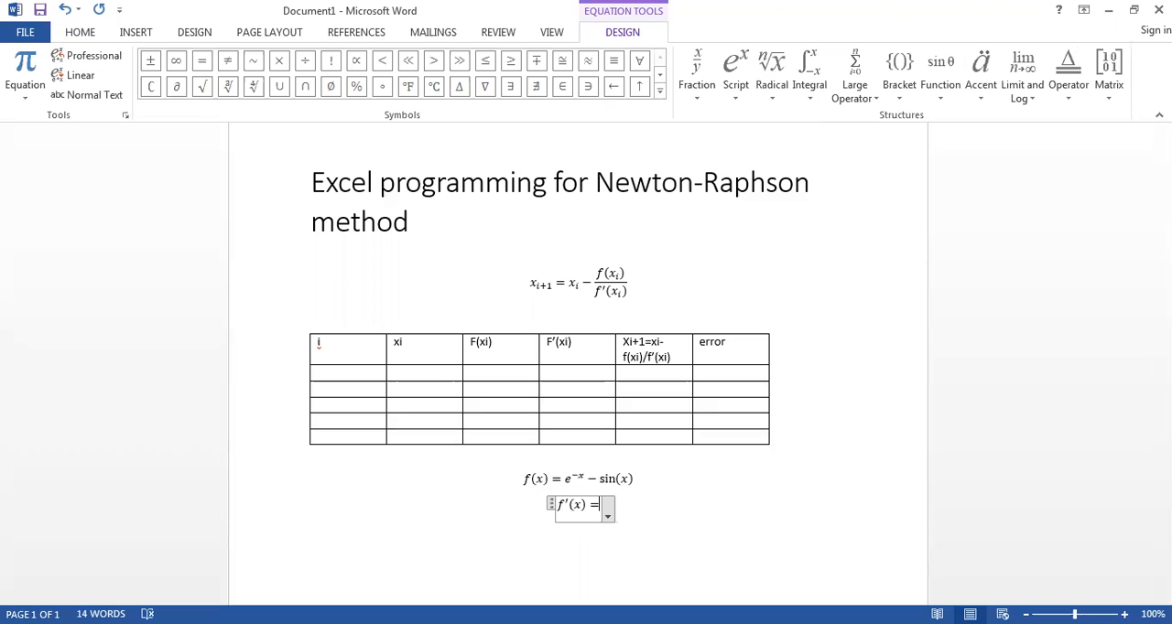
type("-")
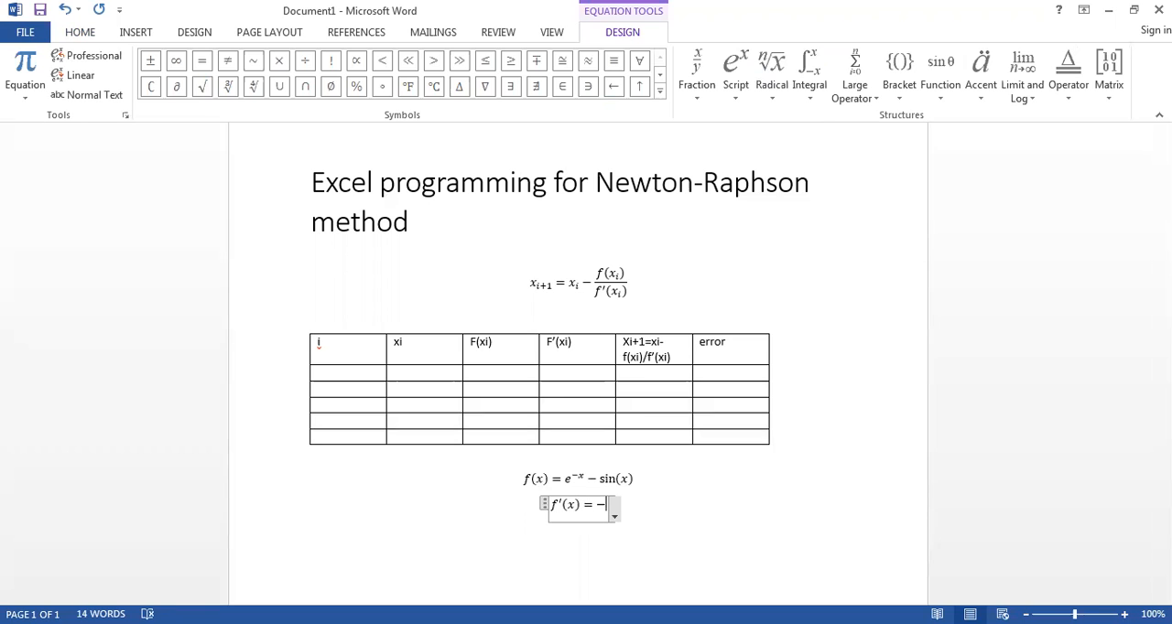
type("e")
type("^-x")
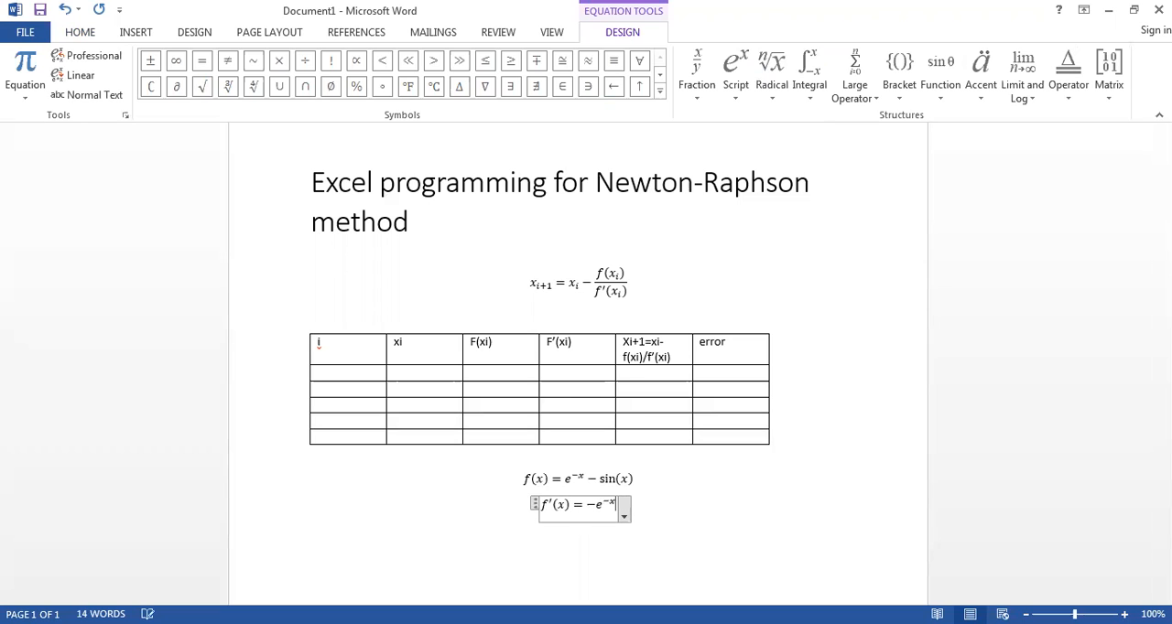
key("Right")
type("-co")
type("s")
type("(x)")
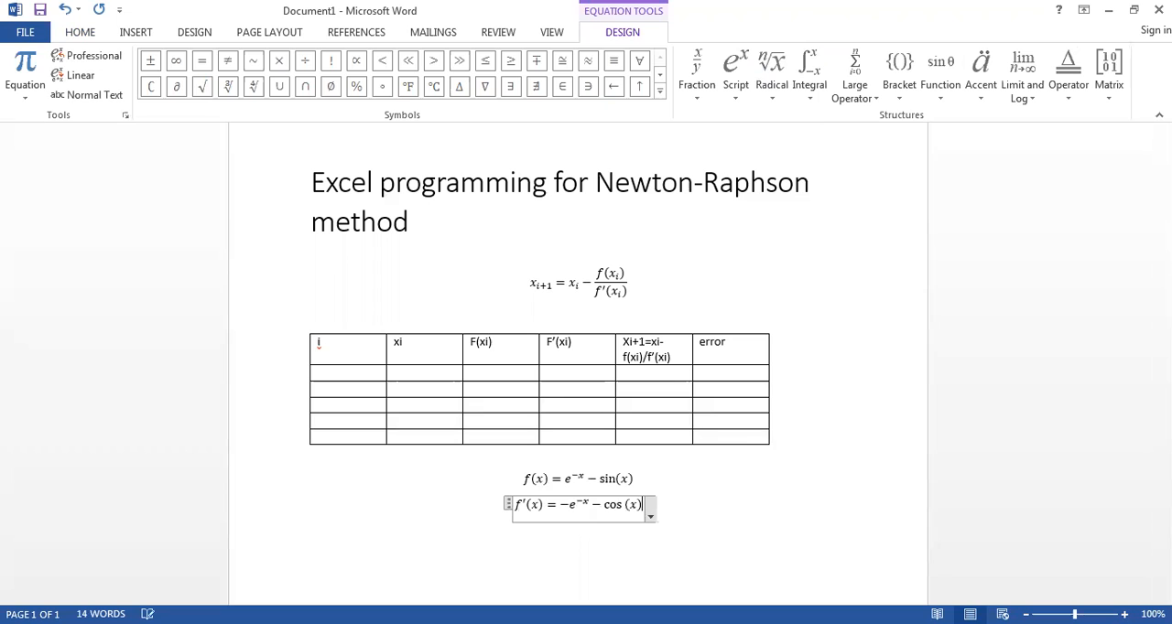
left_click(733, 510)
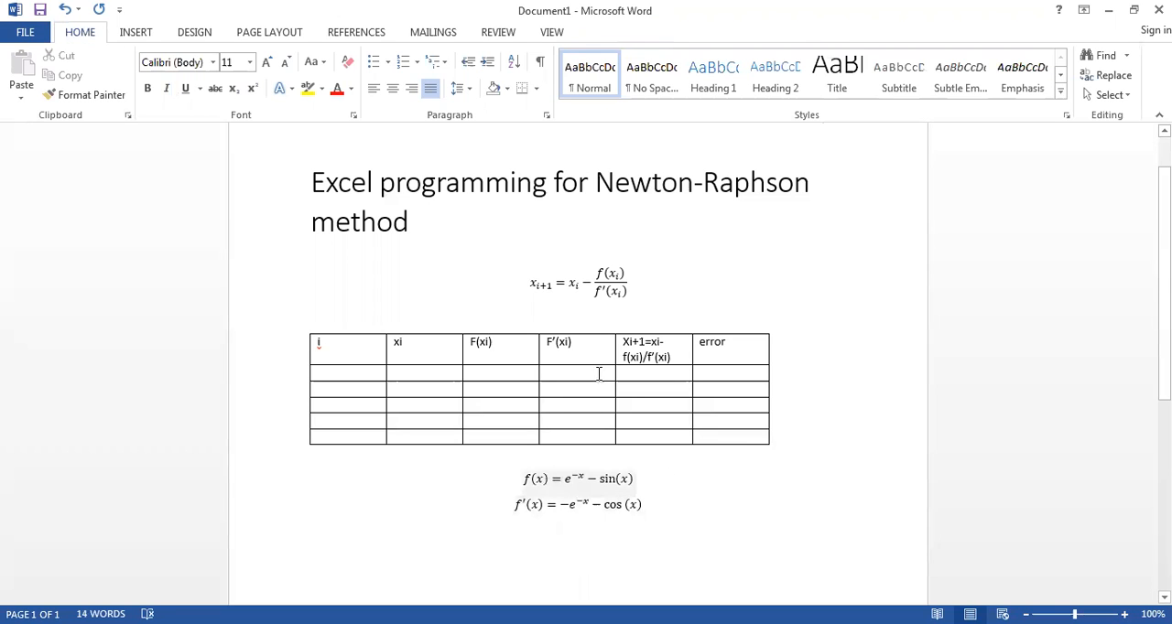
Step: Add the subscript i to every x in the f(x) equation, giving f(x_i) = e^(−x_i) − sin(x_i)
double_click(633, 287)
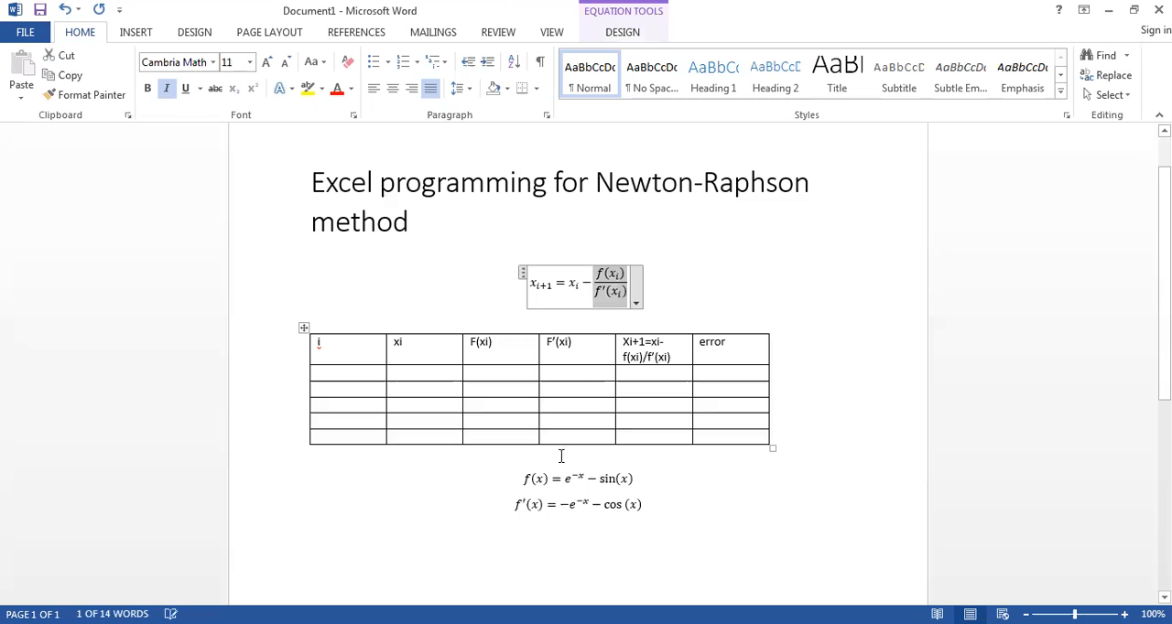
left_click(543, 481)
type("_i)")
key("Right")
key("Right")
key("Right")
key("Right")
key("Right")
key("Right")
key("Right")
type("_i)")
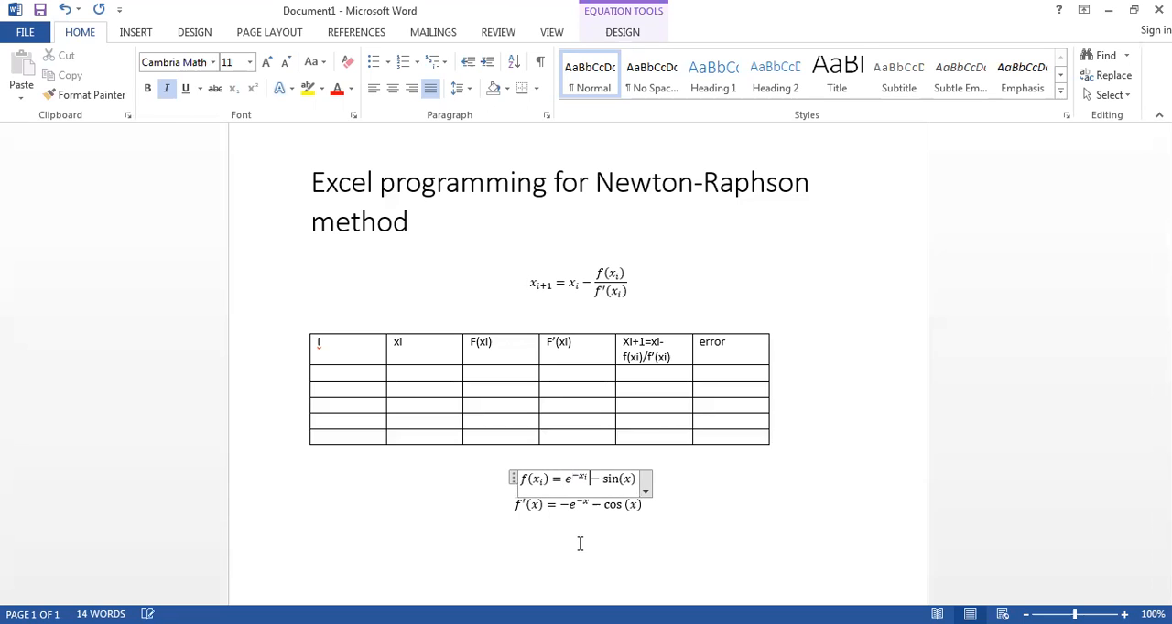
key("Right")
key("Right")
key("Right")
key("Right")
key("Right")
type("_i")
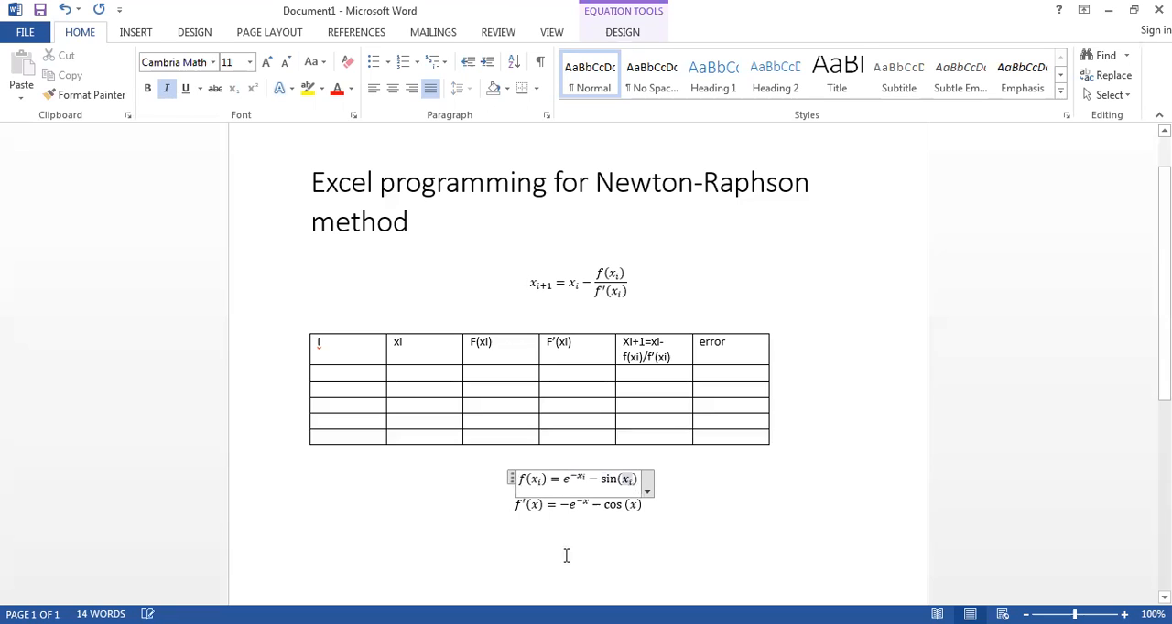
Step: Add the subscript i to every x in the derivative equation, giving f′(x_i) = −e^(−x_i) − cos(x_i)
left_click(539, 506)
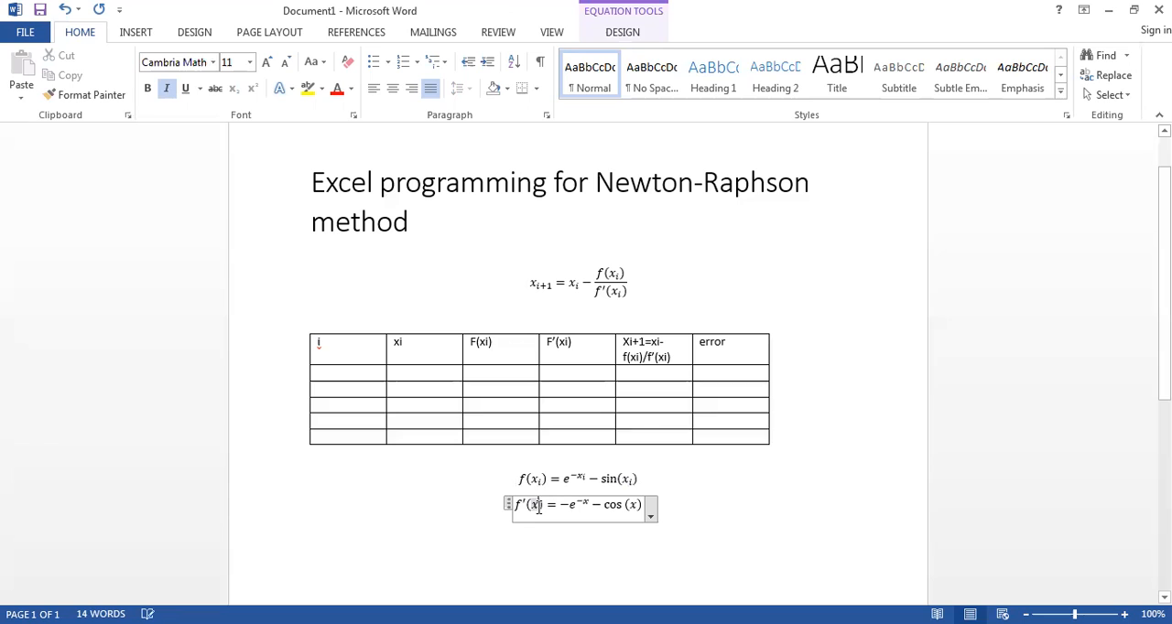
type("_i")
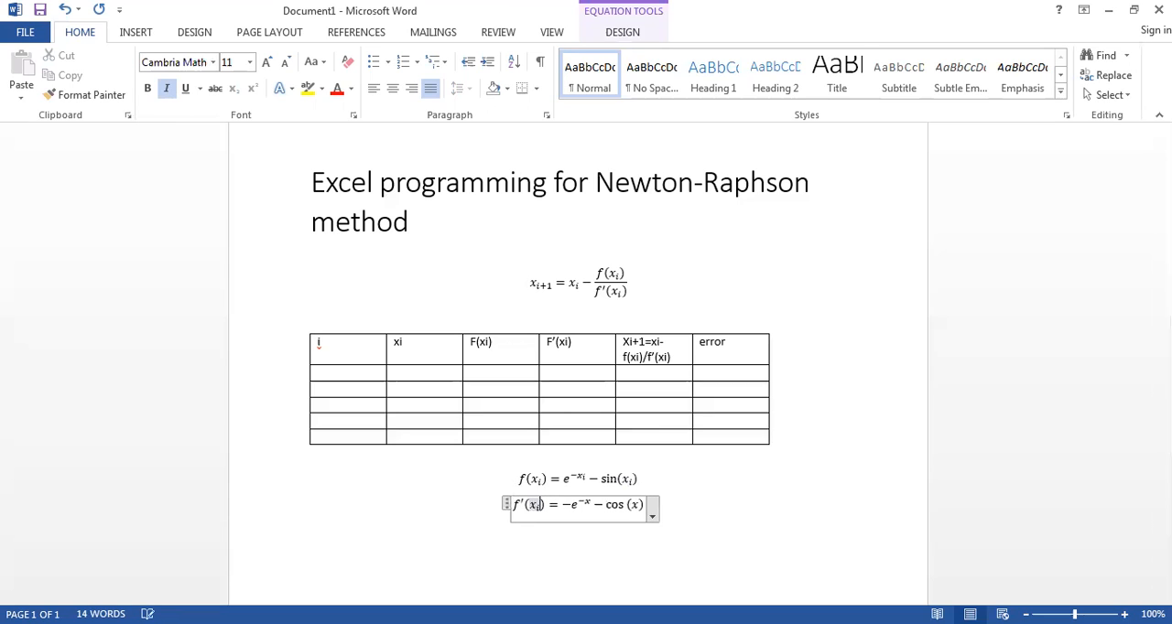
left_click_drag(578, 502, 592, 502)
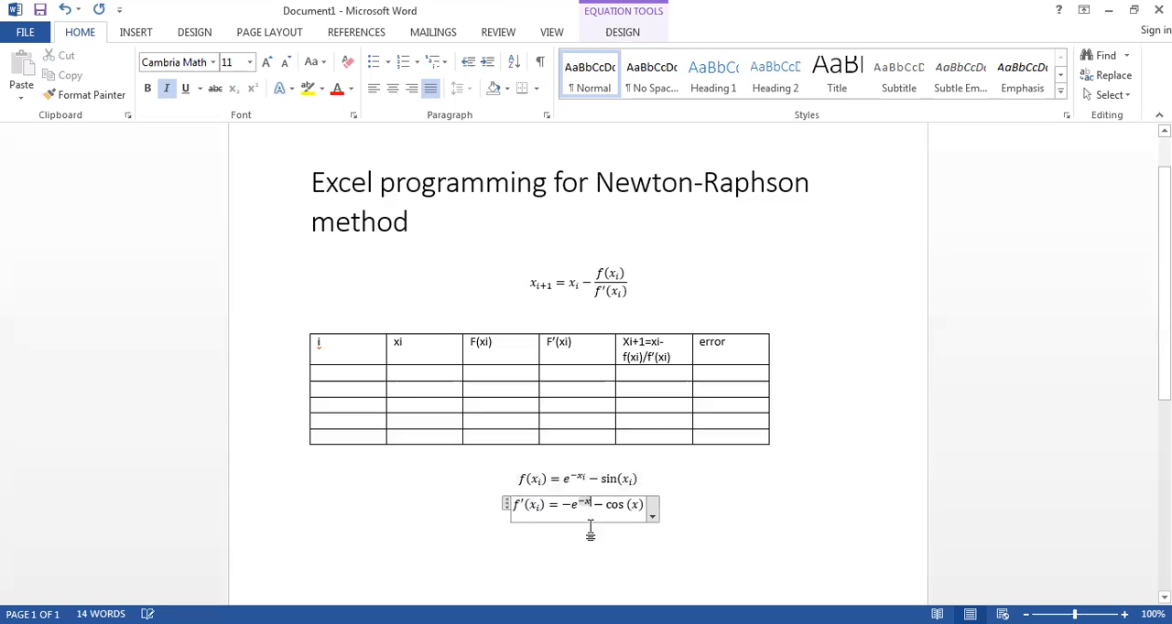
type("_i")
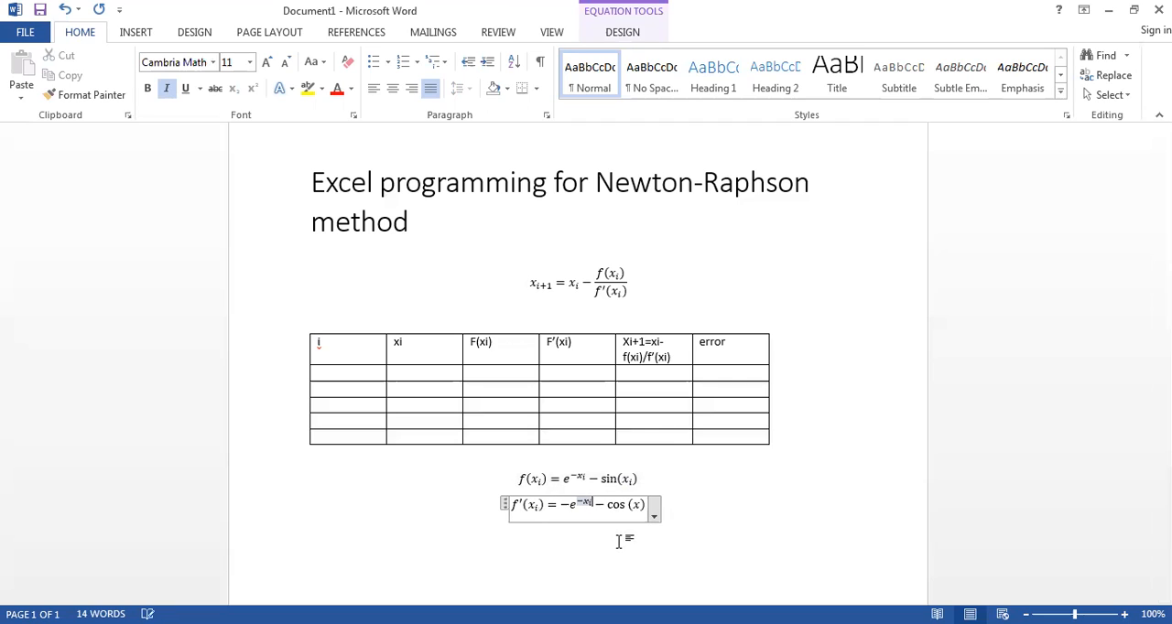
left_click(640, 509)
type("_")
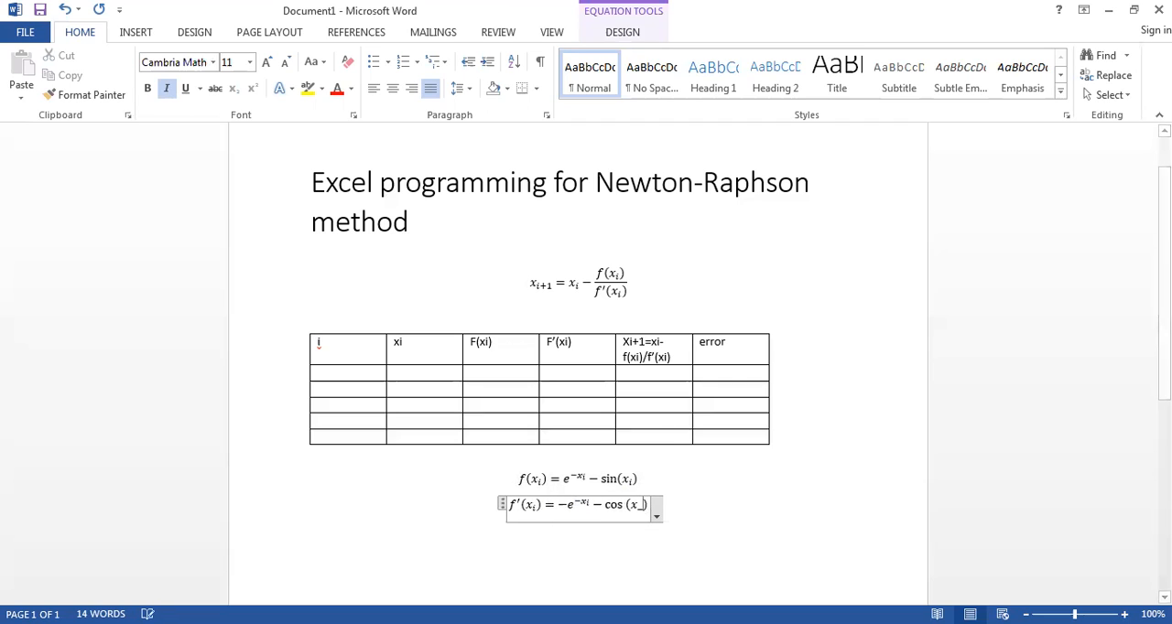
type("i)")
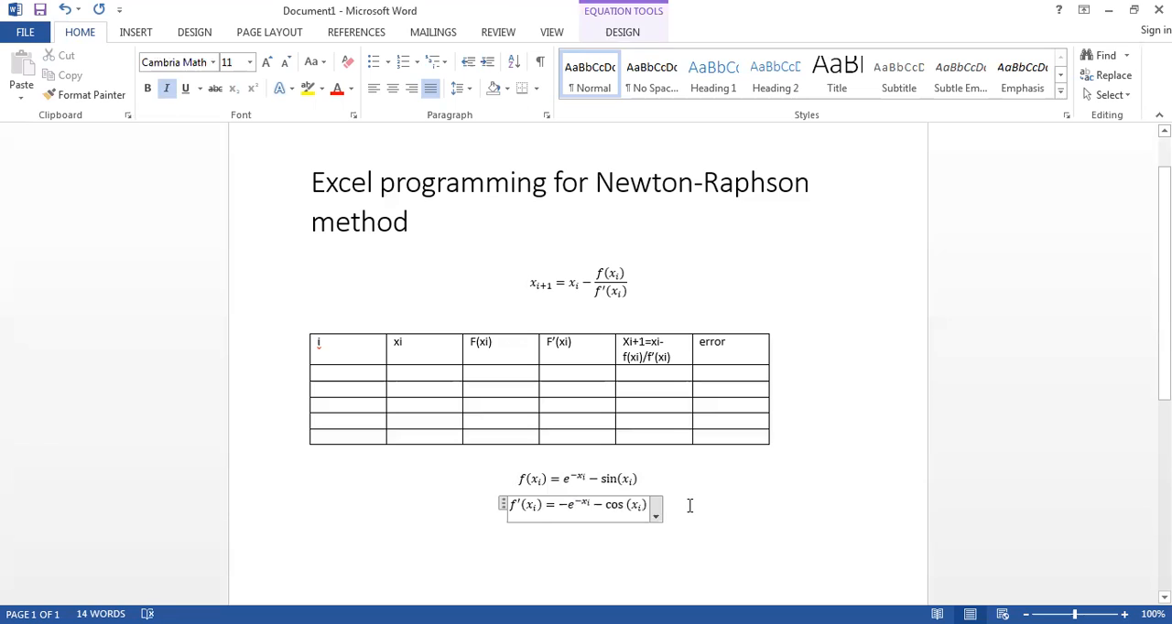
left_click(689, 507)
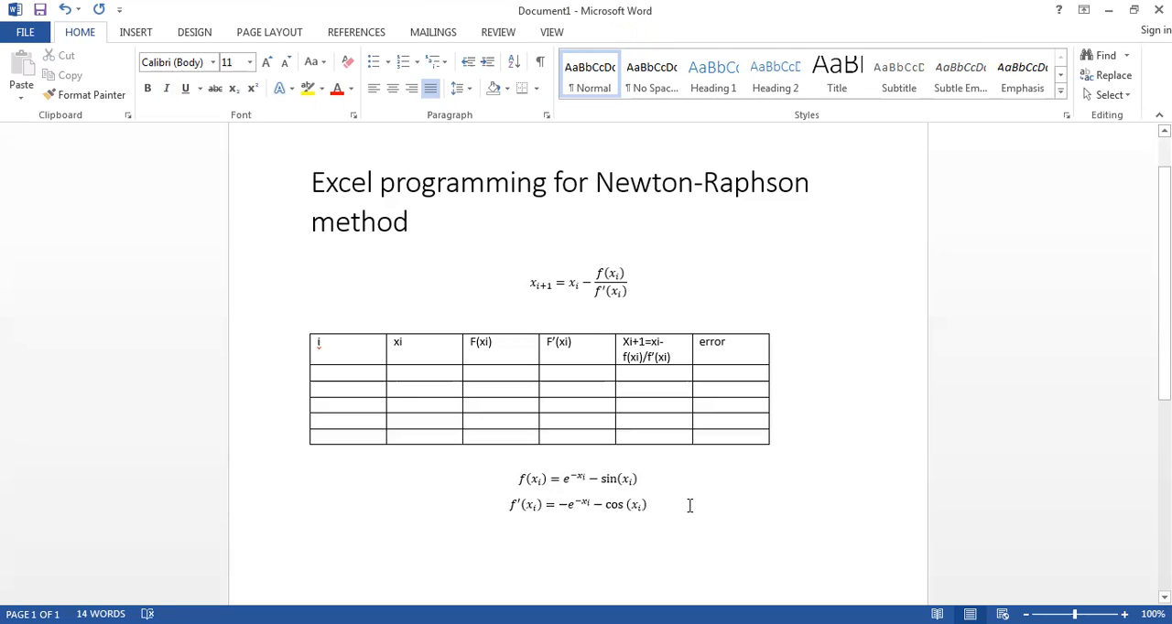
Step: Insert the initial guess equation x_0 = 0 on a new line below the derivative equation
key("Return")
key("alt+equal")
type("x_0 ")
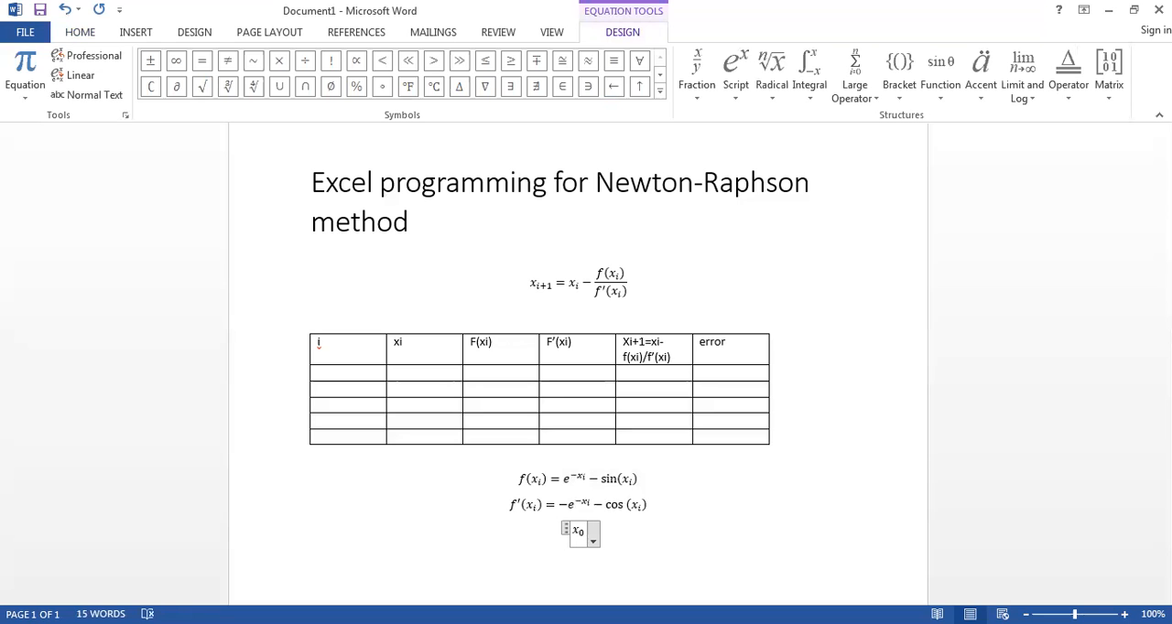
type("= 0")
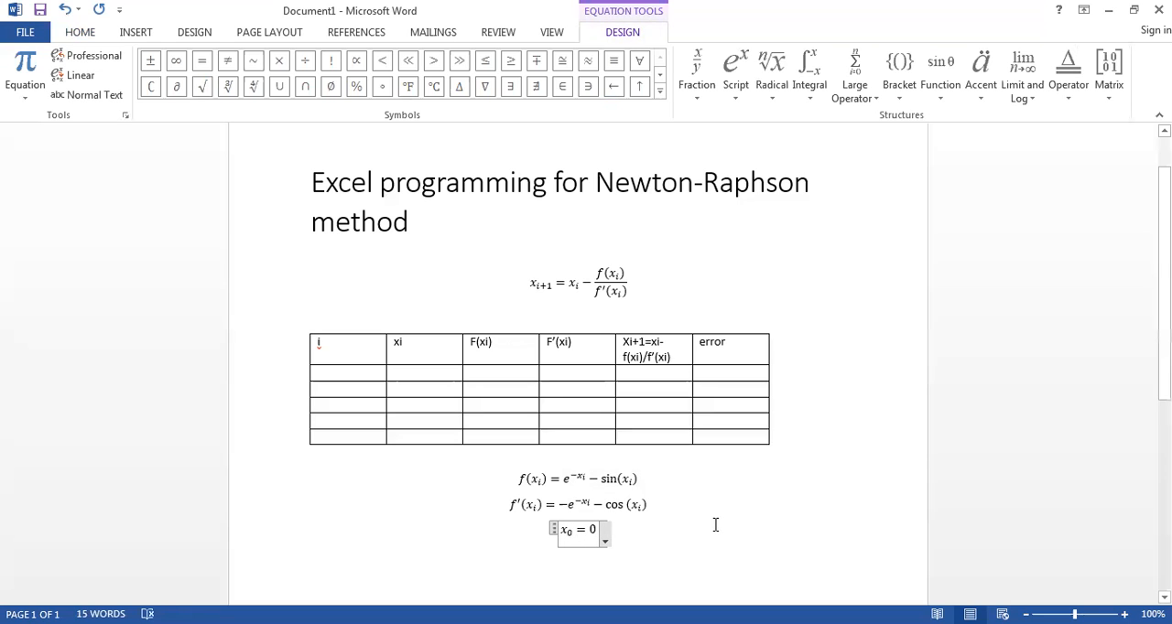
left_click(715, 524)
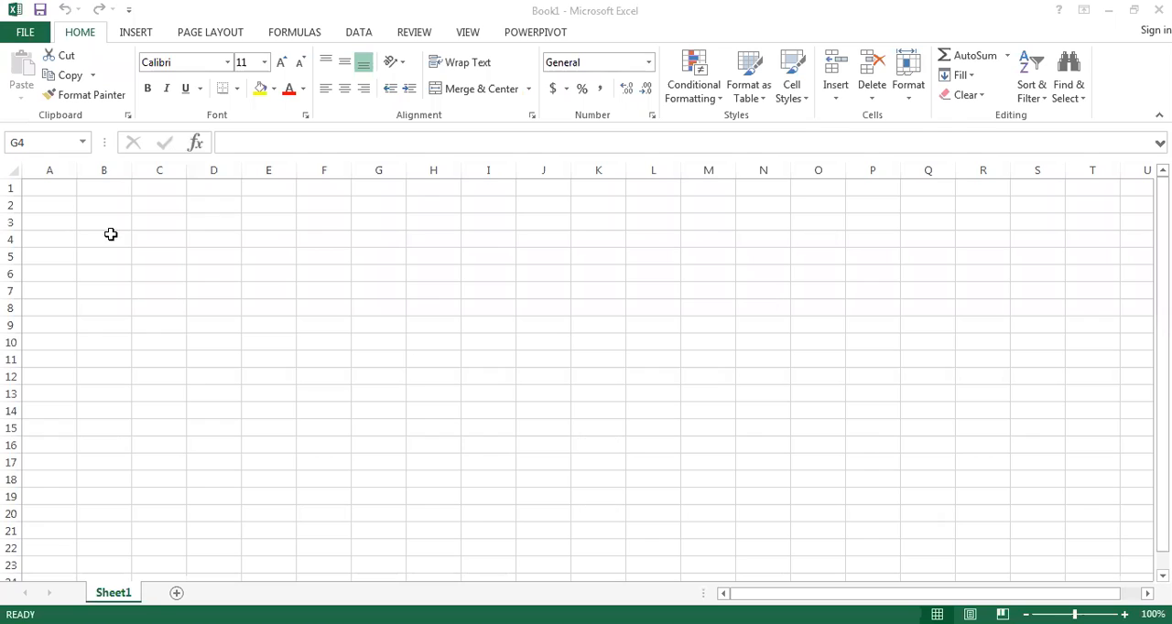
Step: Switch to the blank Excel workbook and enter the headers i, xi, f(xi) and f'(xi) in cells A1 to D1
left_click(58, 183)
type("i")
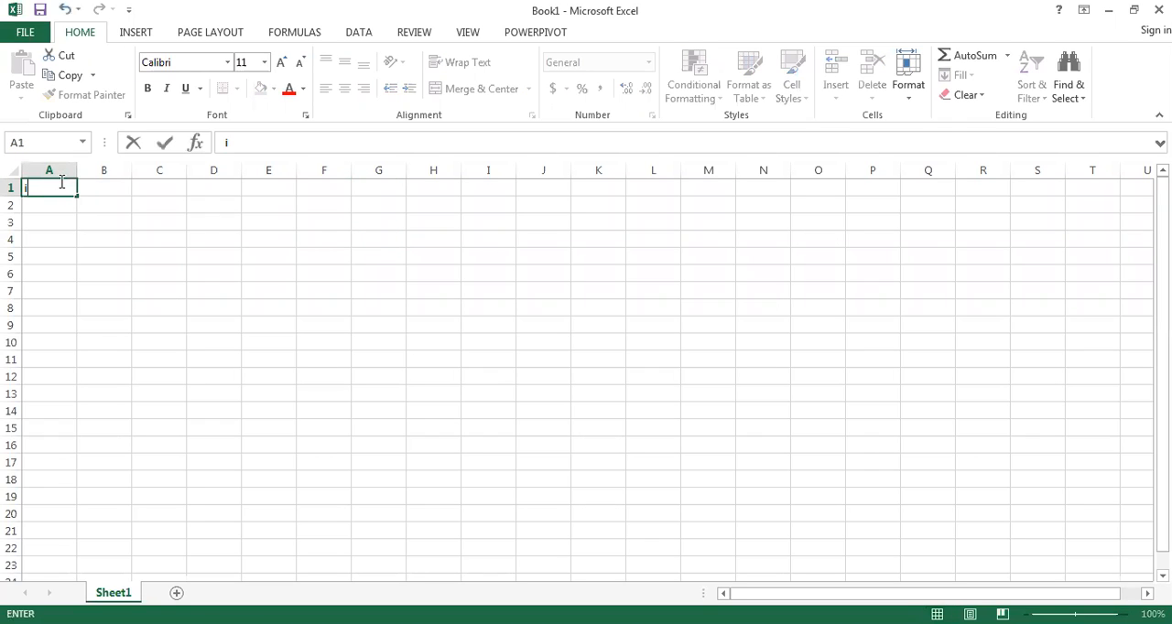
key("Tab")
type("x")
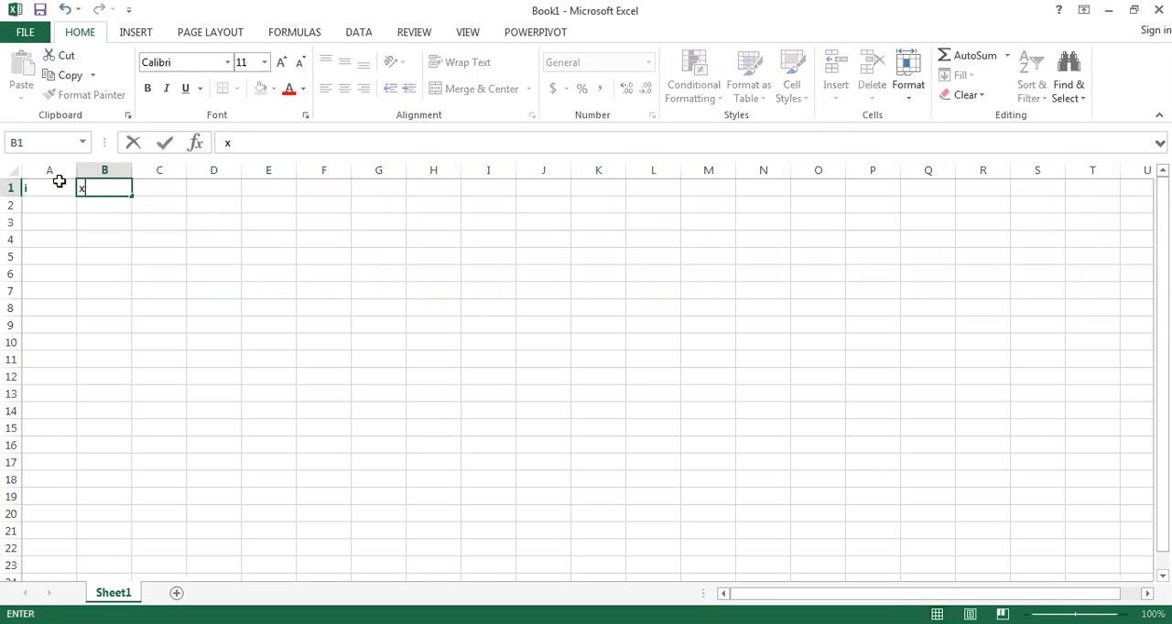
type("i")
key("Tab")
type("f")
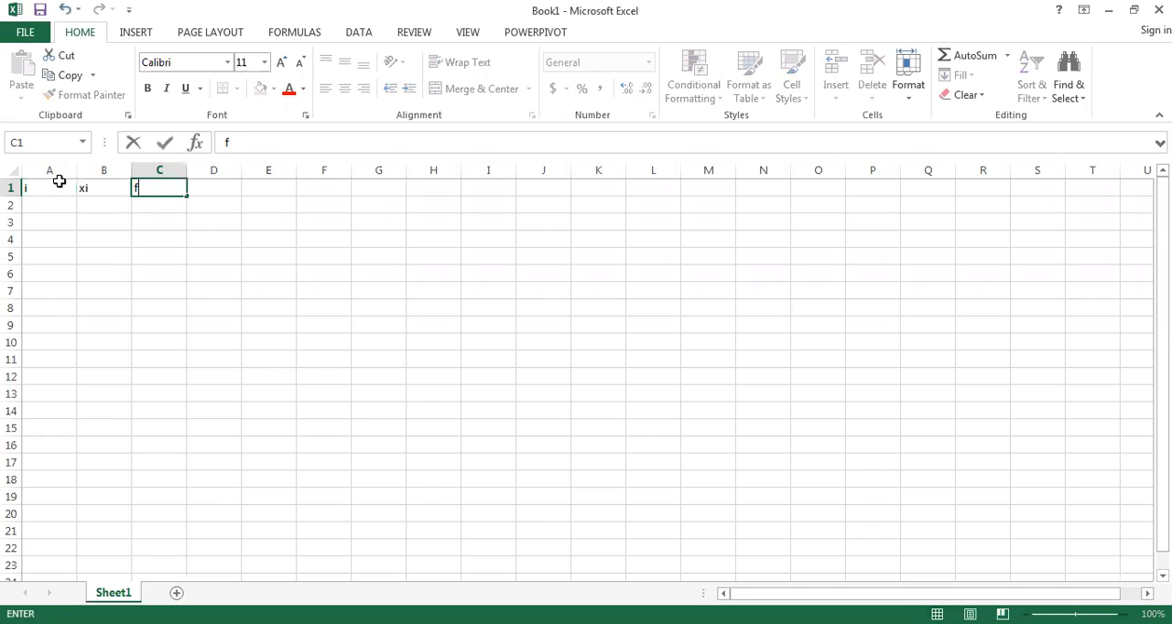
type("(xi)")
key("Tab")
type("f")
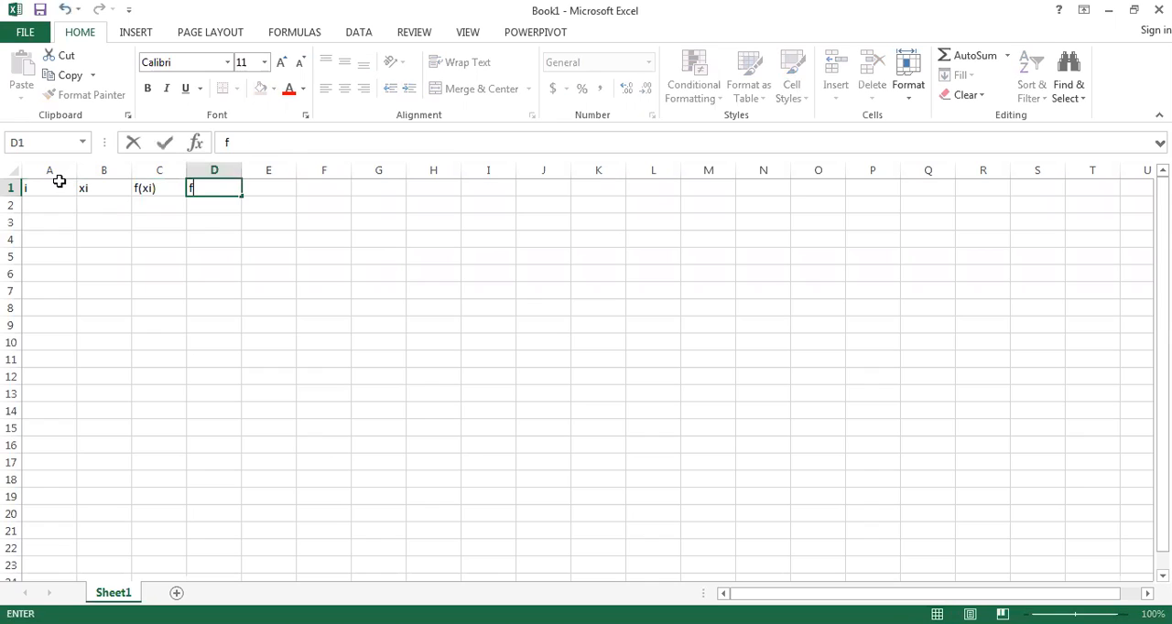
type("'(xi)")
Step: Enter the header xi+1=xi-f(xi)/f'(xi) in cell E1 and widen column E to fit it
left_click(275, 183)
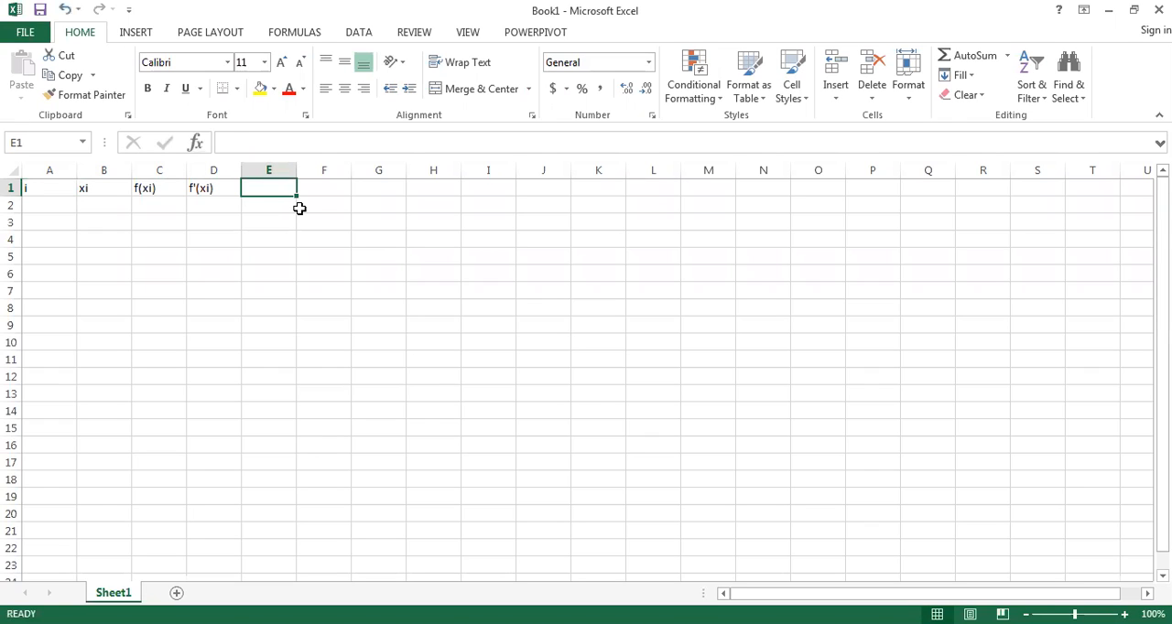
type("xi")
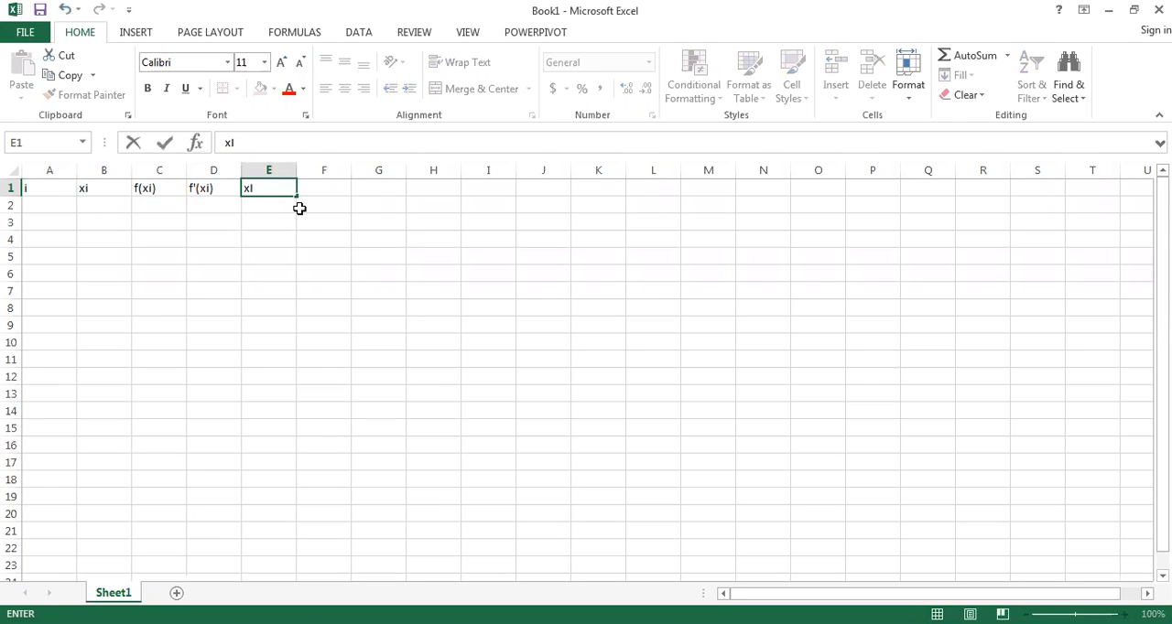
type("+1=xi-f(xi)/f")
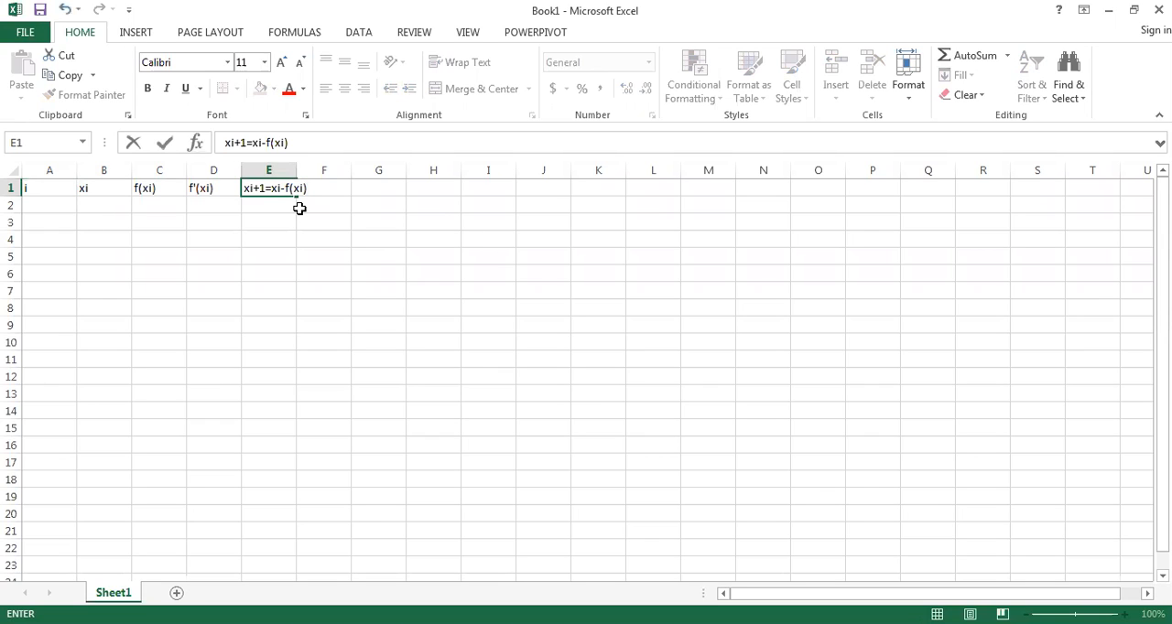
type("'(xi)")
left_click(370, 141)
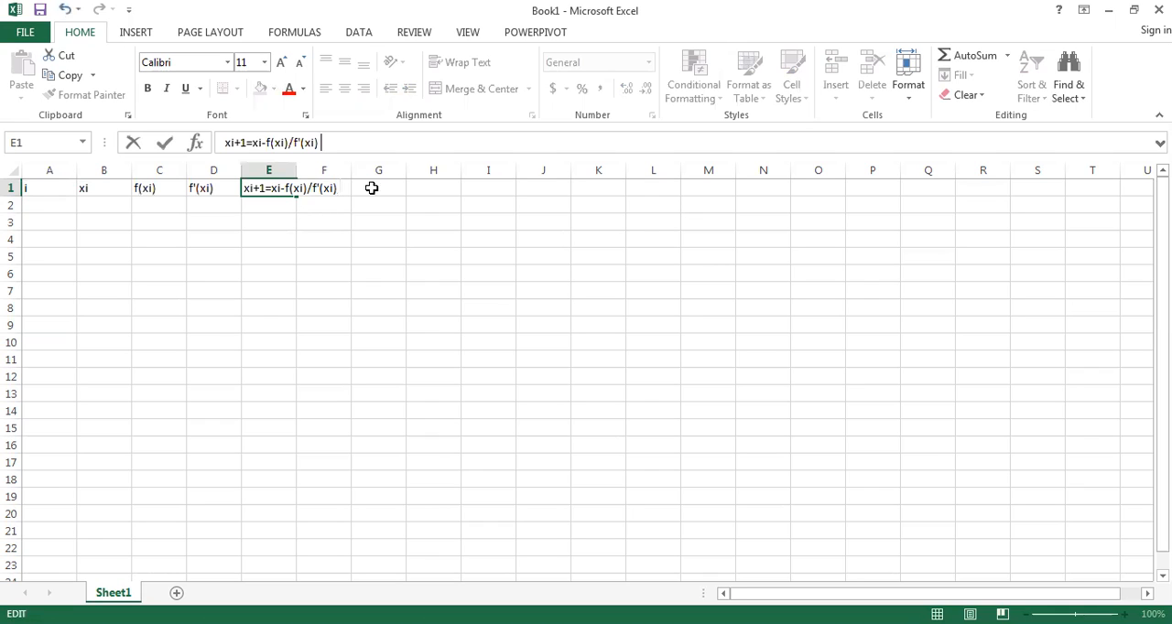
left_click(287, 171)
left_click_drag(297, 170, 346, 216)
Step: Enter the header error in cell F1
left_click(378, 188)
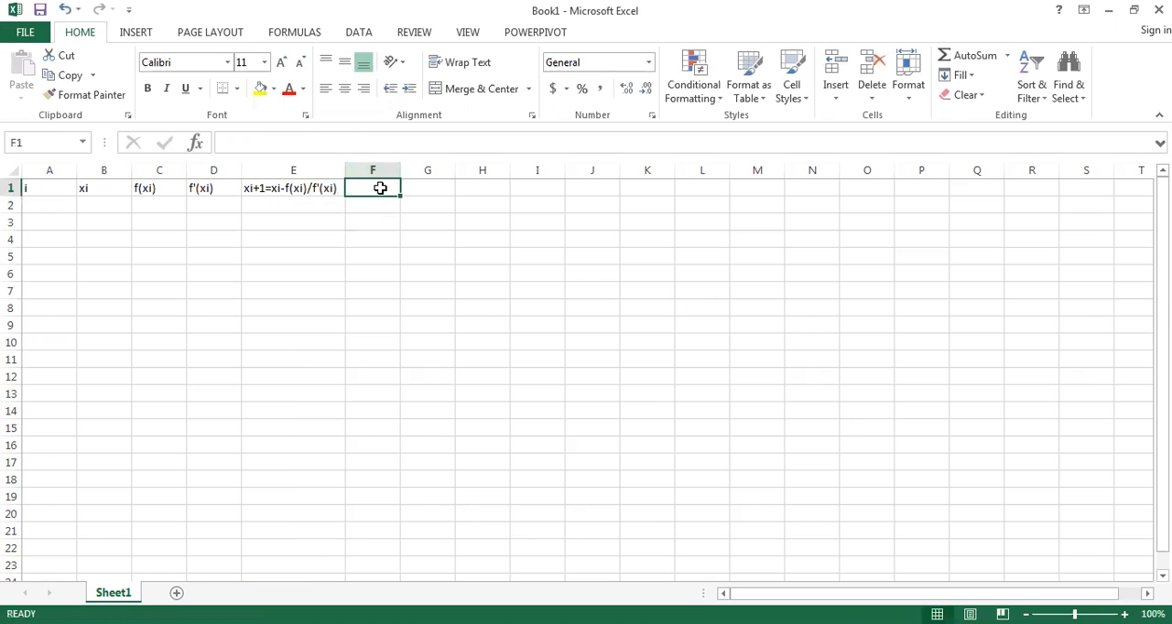
type("error")
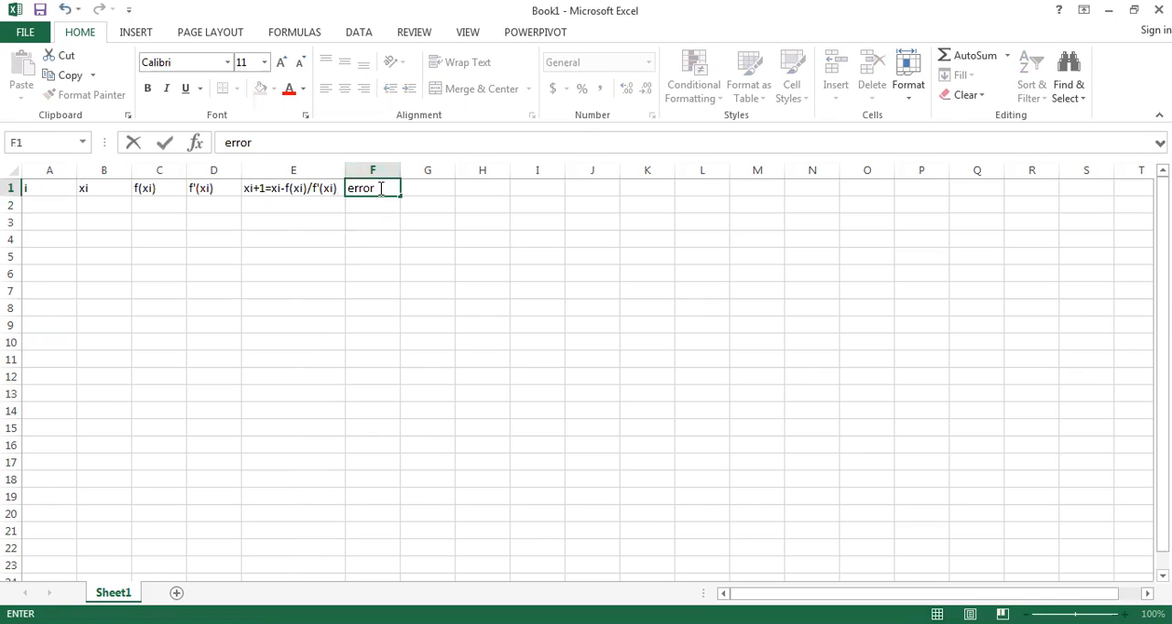
left_click(390, 207)
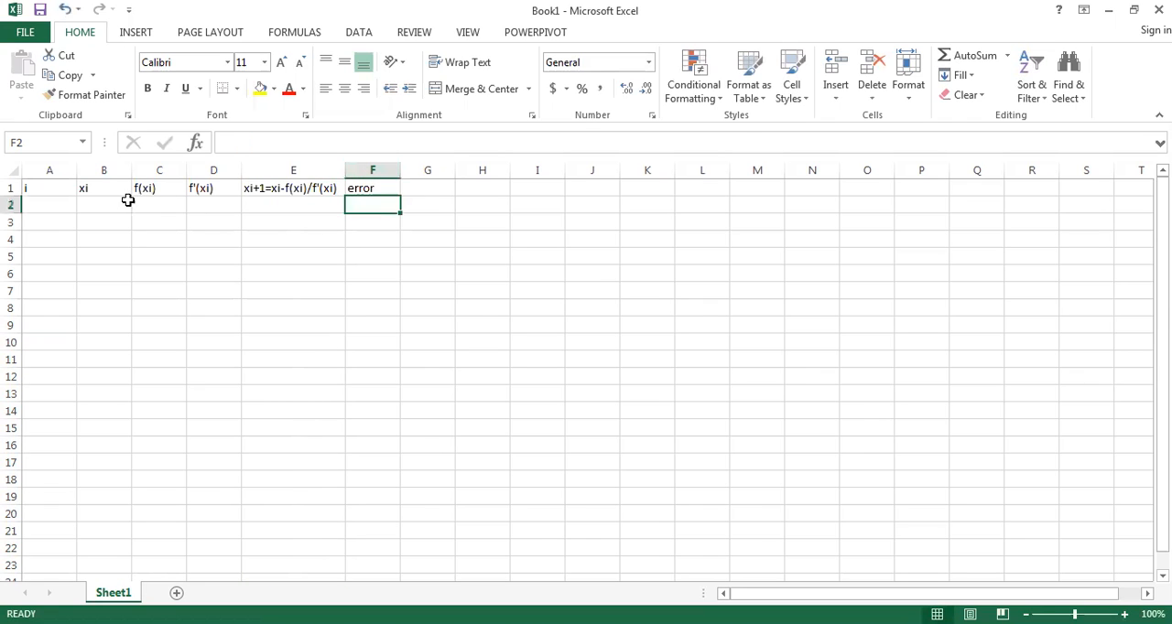
Step: Fill in the first iteration row with i = 0 in cell A2 and xi = 0 in cell B2
left_click(68, 200)
type("0")
key("Tab")
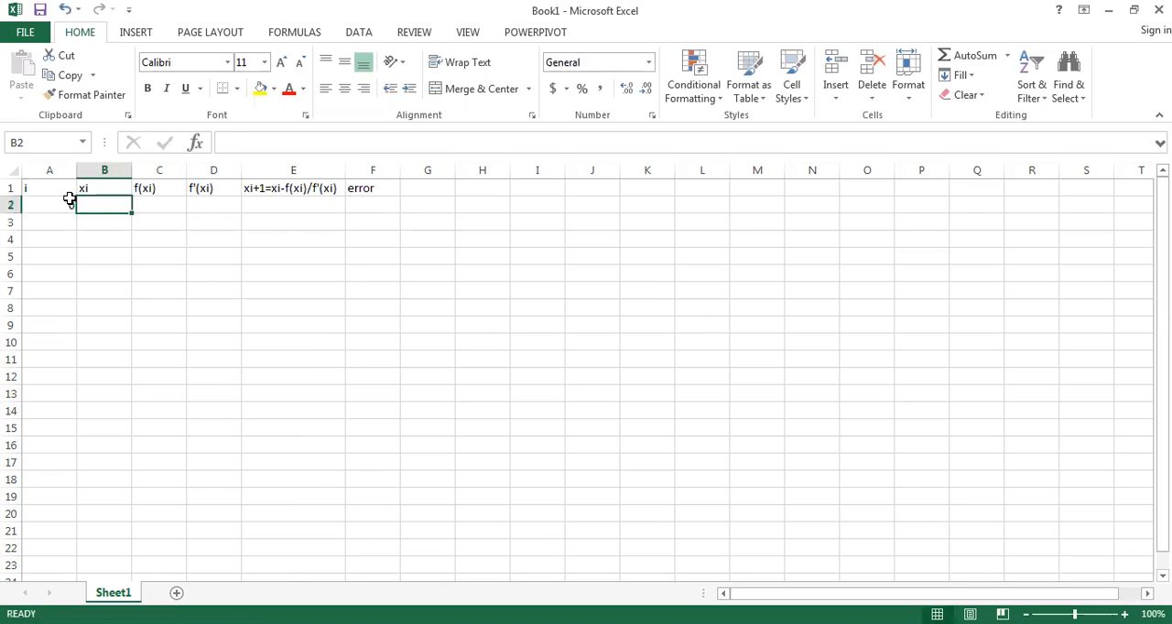
left_click(100, 188)
left_click(101, 202)
type("0")
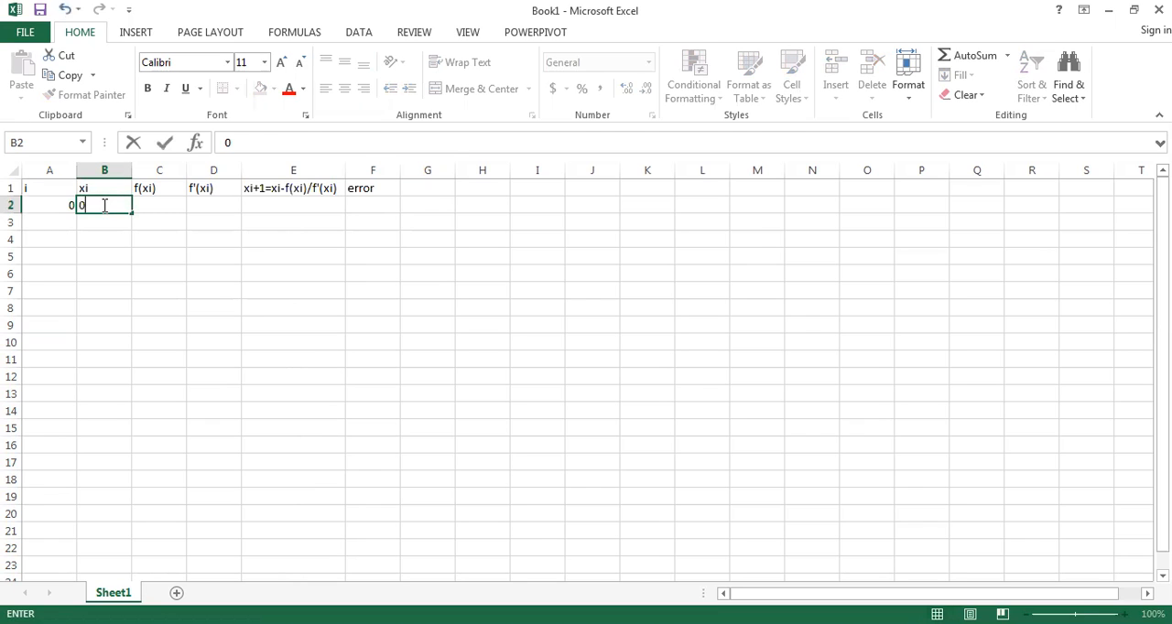
Step: Check the f(x_i) equation in the Word document and enter it in Excel cell C2 as =EXP(-B2)-SIN(B2)
left_click(174, 205)
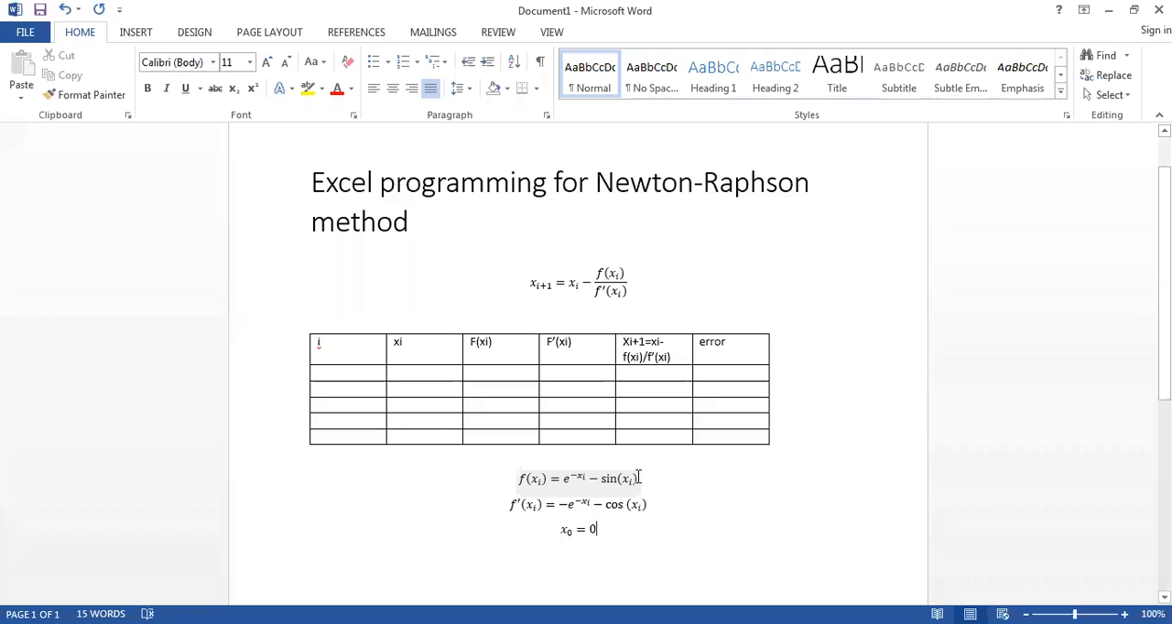
left_click_drag(641, 478, 517, 479)
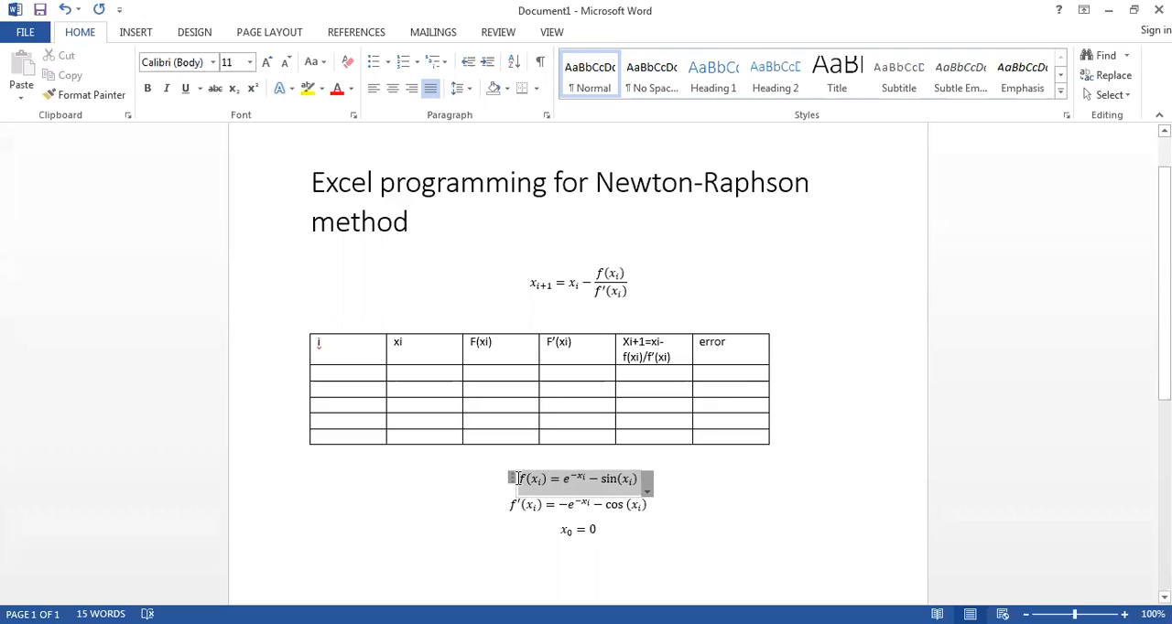
left_click(585, 478)
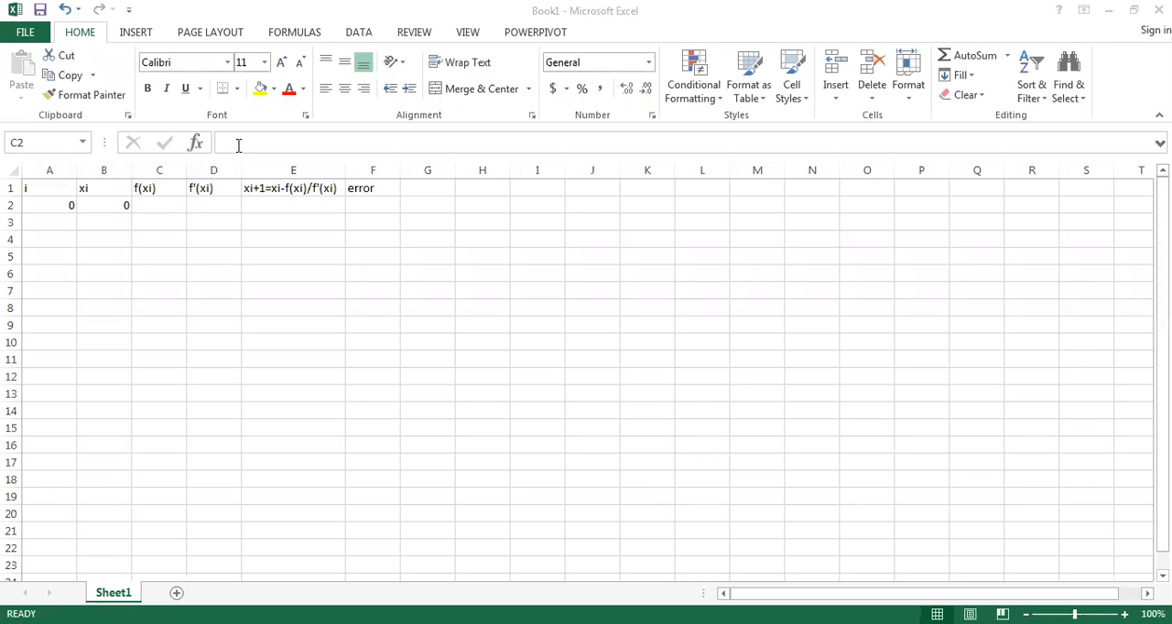
left_click(238, 145)
type("=")
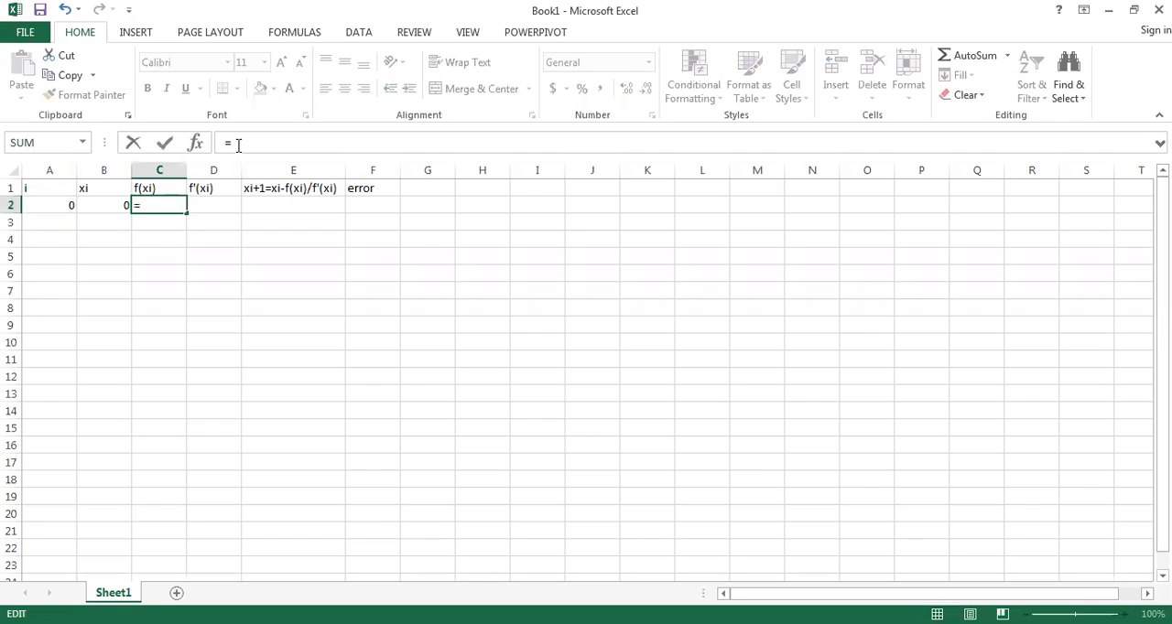
type("Exp")
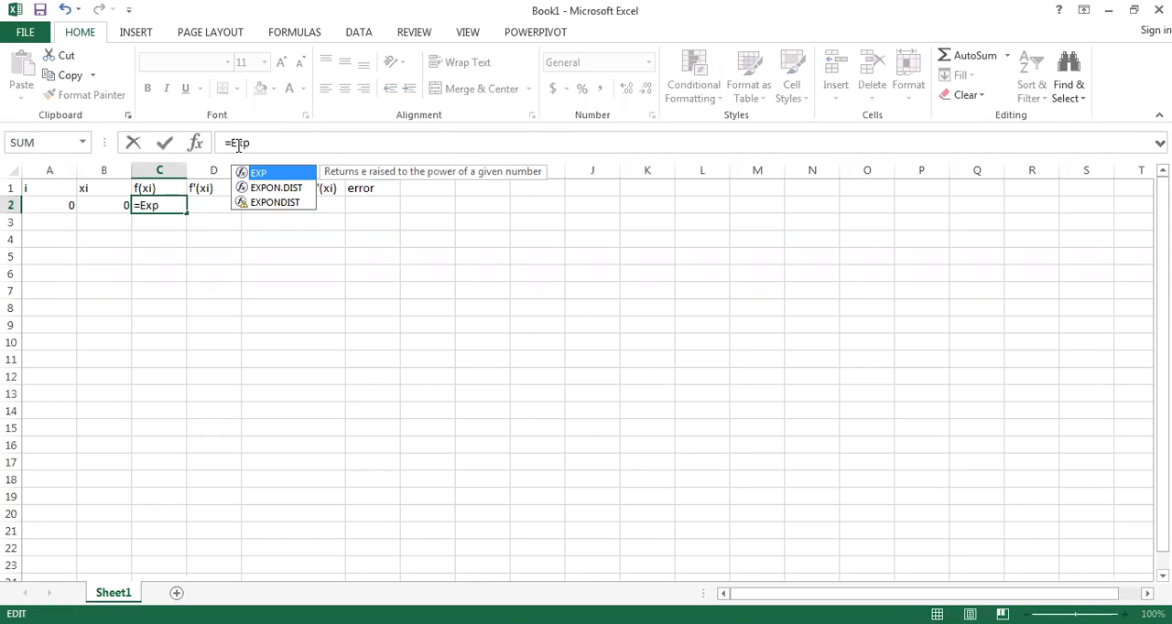
type("(")
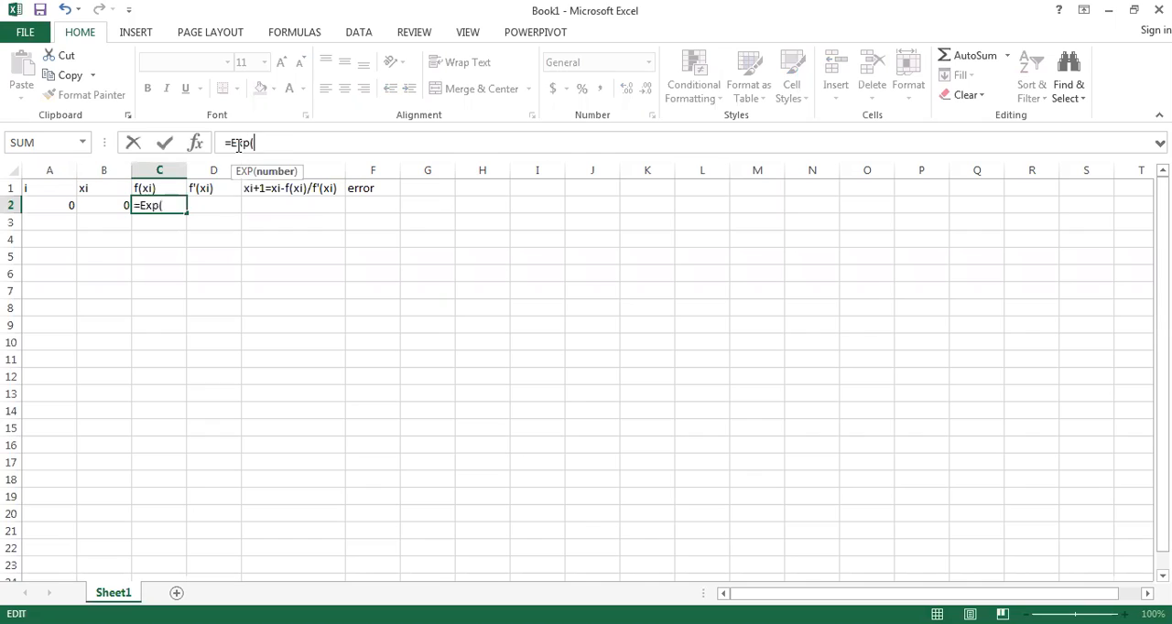
type("-")
left_click(98, 206)
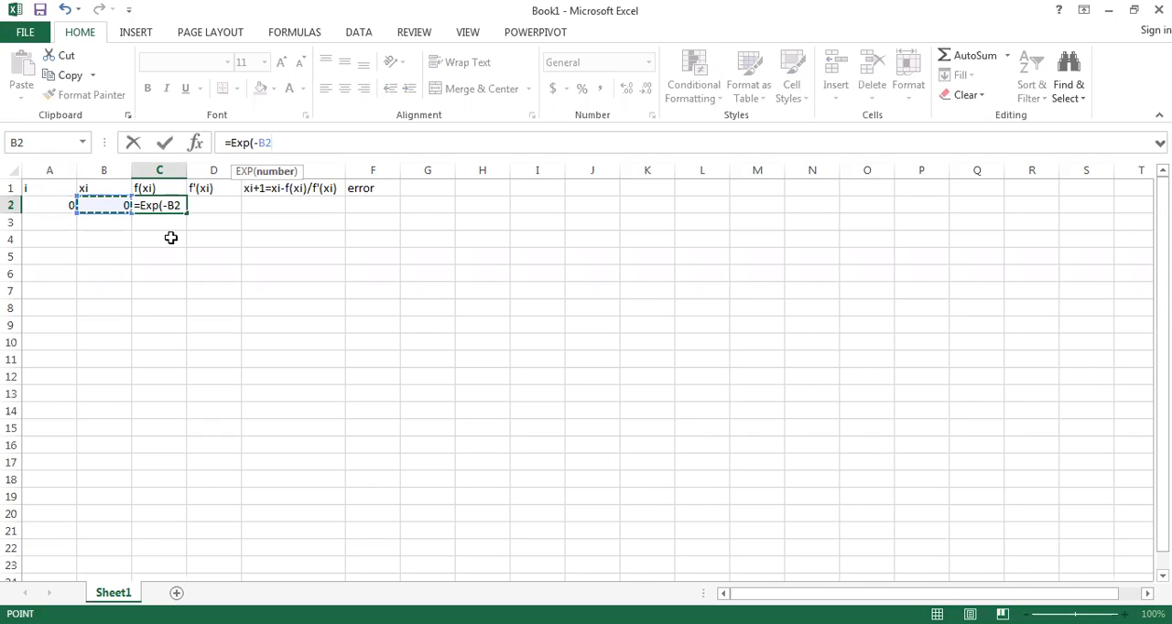
type(")")
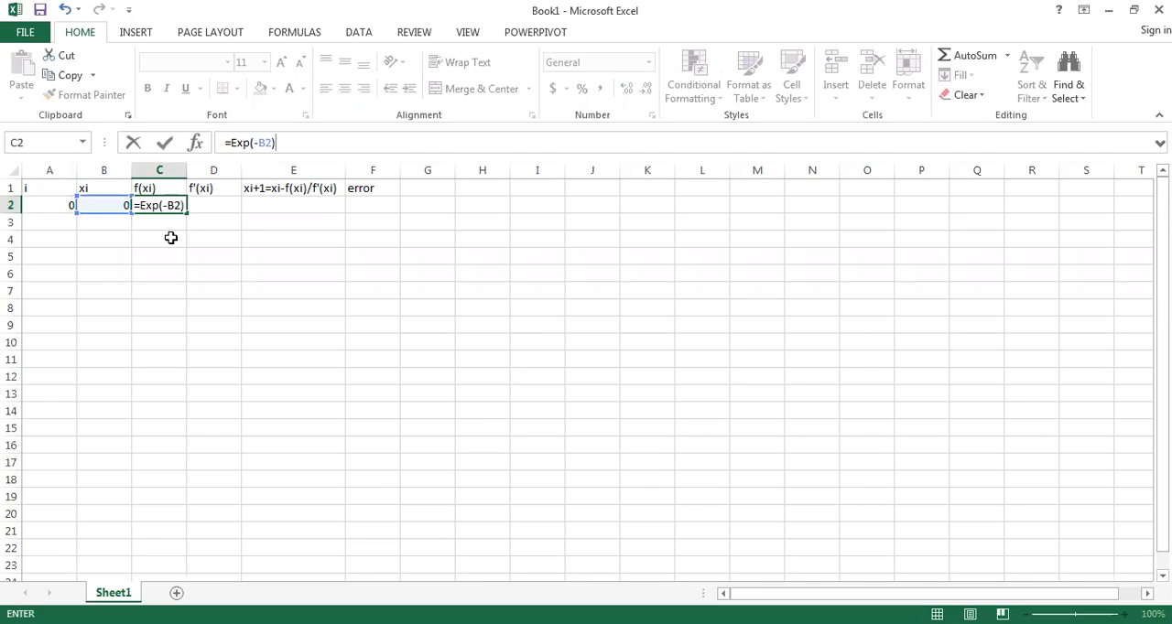
type("-Sin(")
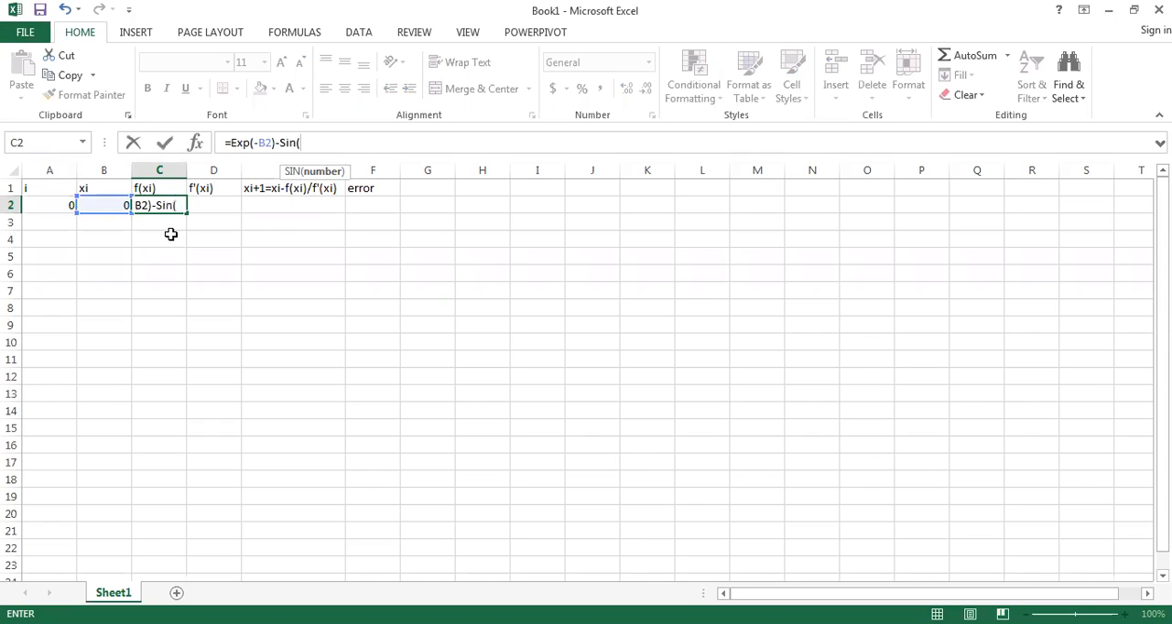
left_click(118, 203)
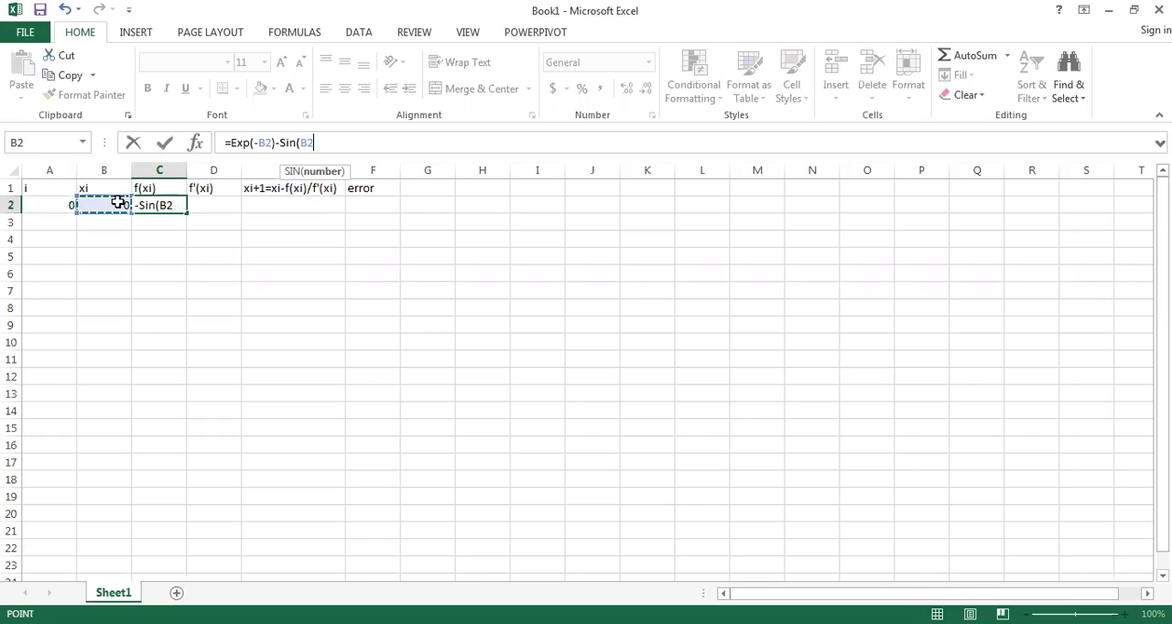
type(")")
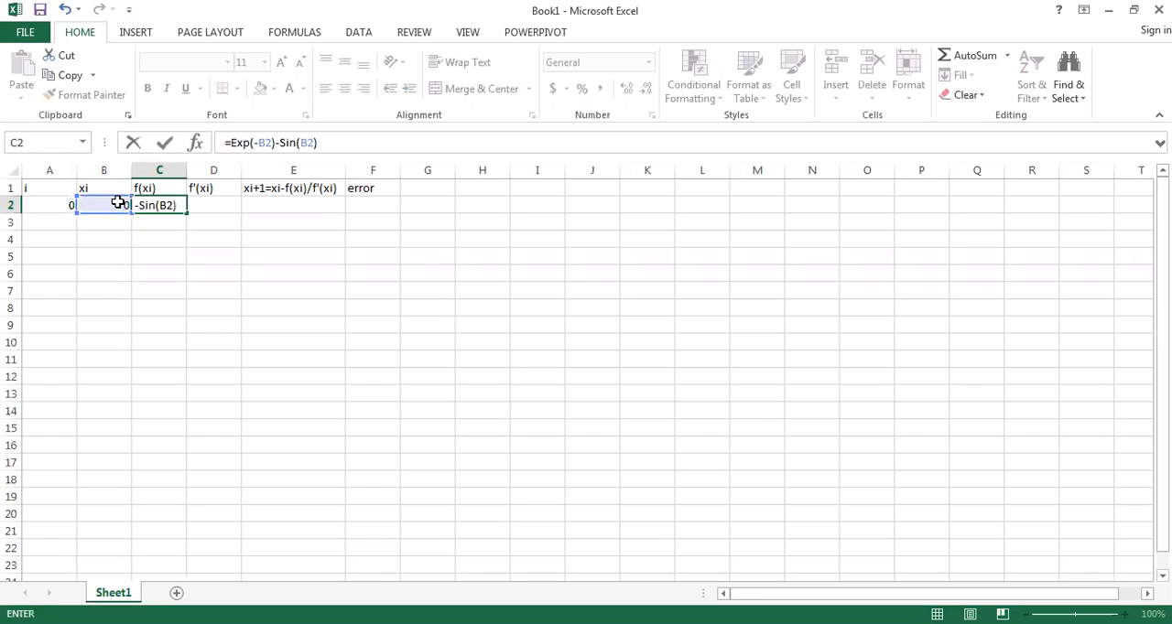
key("Return")
key("Up")
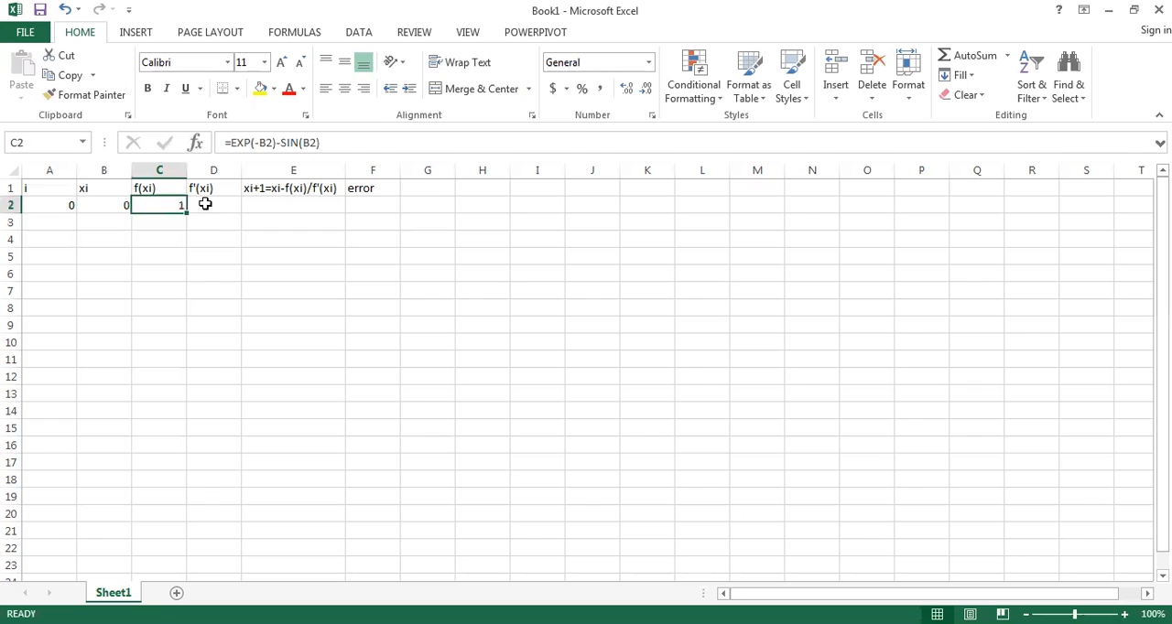
Step: Check the f'(x_i) equation in the Word document and enter it in Excel cell D2 as =-EXP(-B2)-COS(B2)
key("Right")
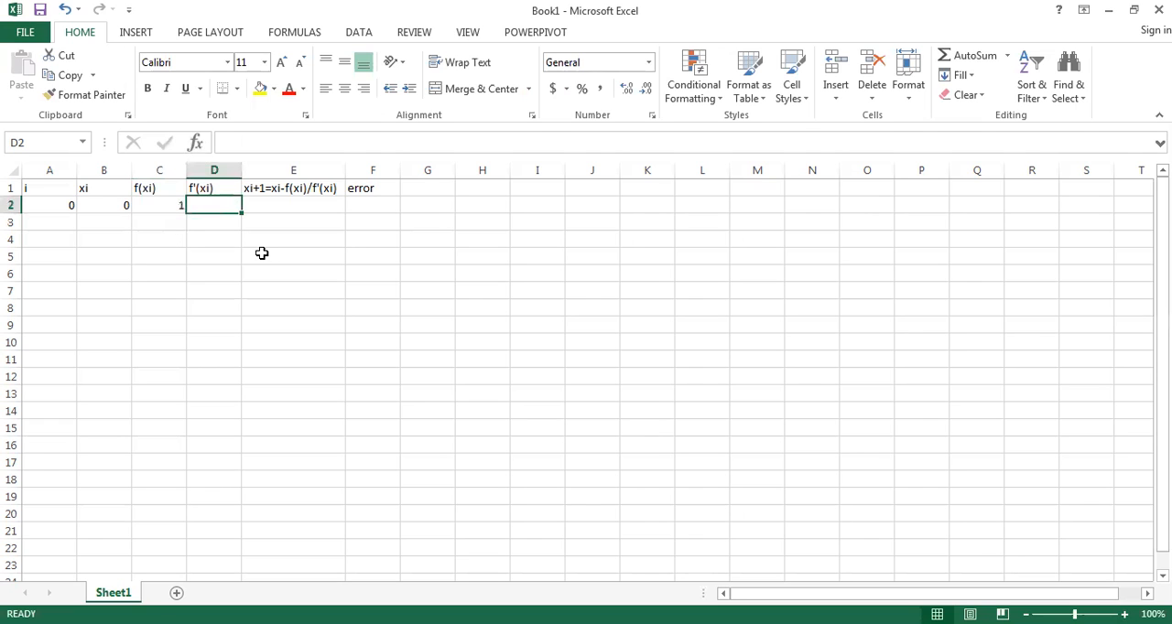
type("=")
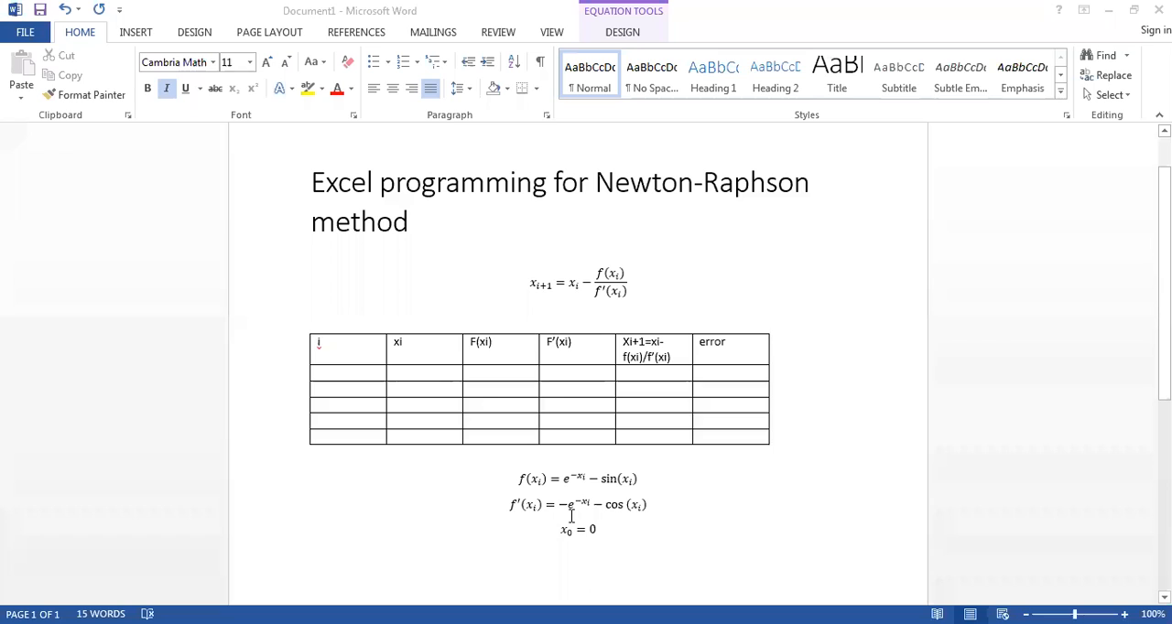
left_click(610, 511)
left_click_drag(516, 514, 518, 519)
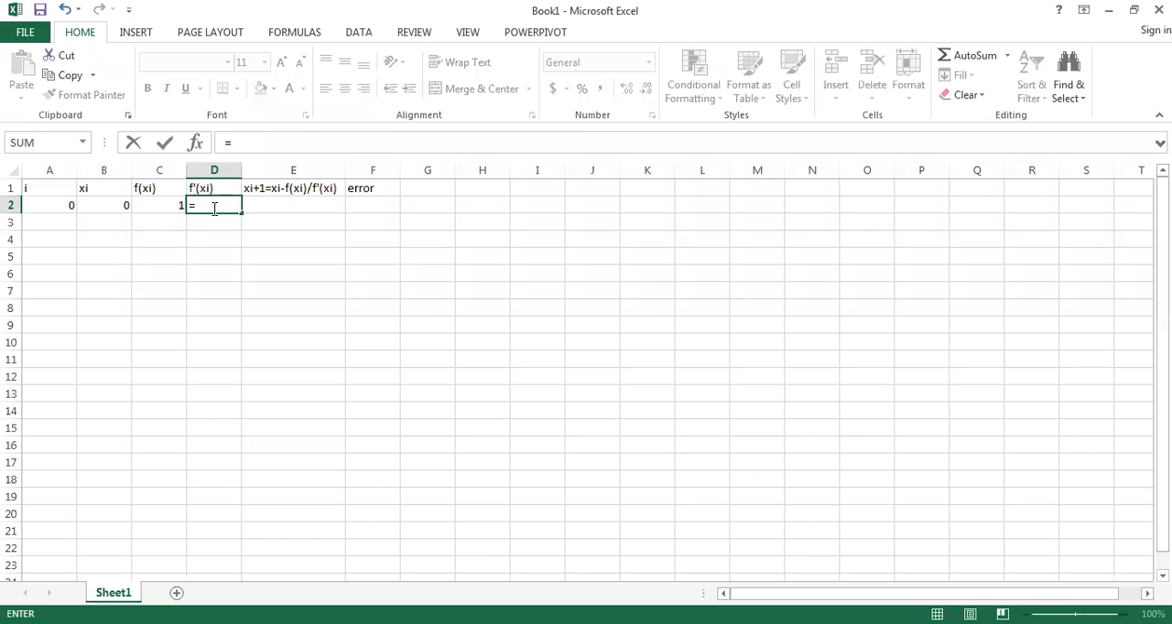
type("-Exp(-")
left_click(121, 204)
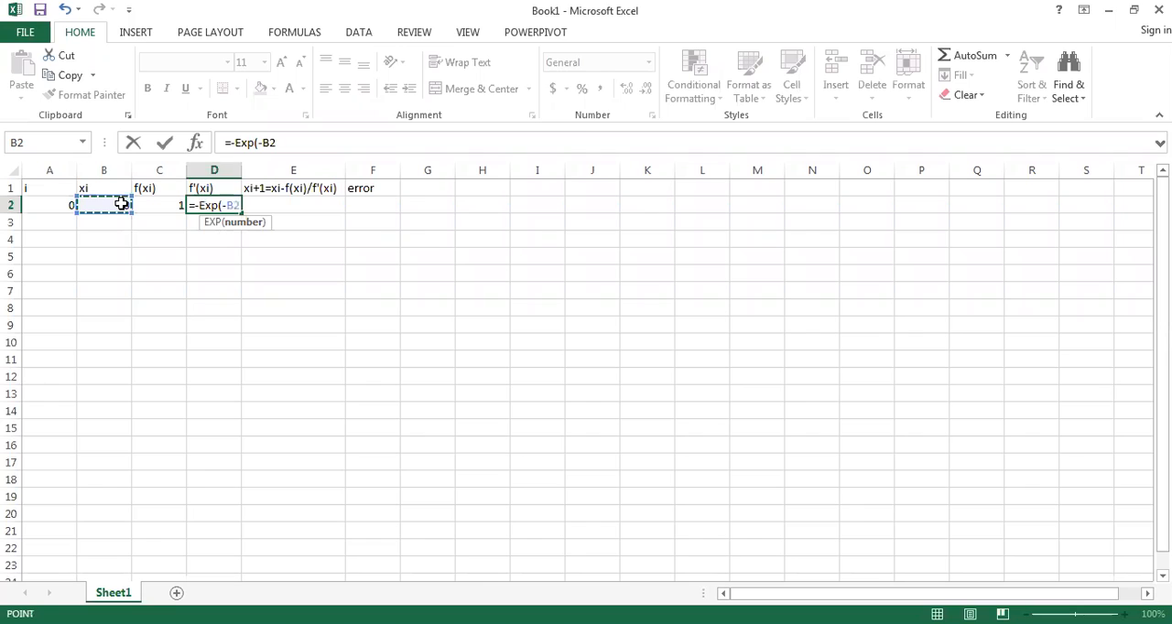
type(")-")
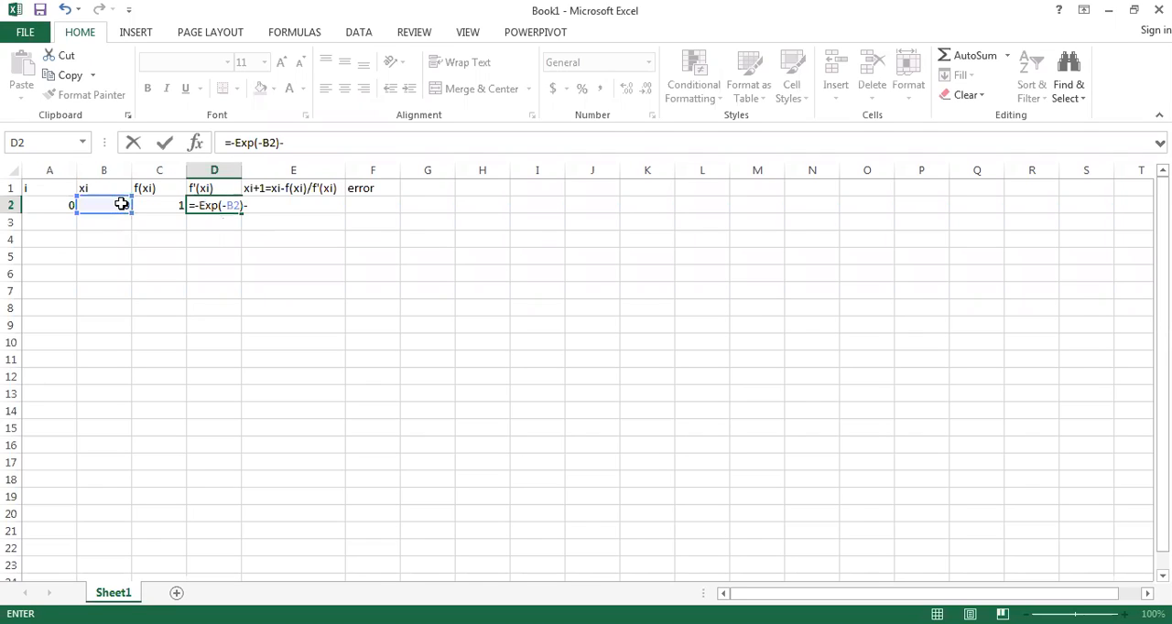
type("Cos")
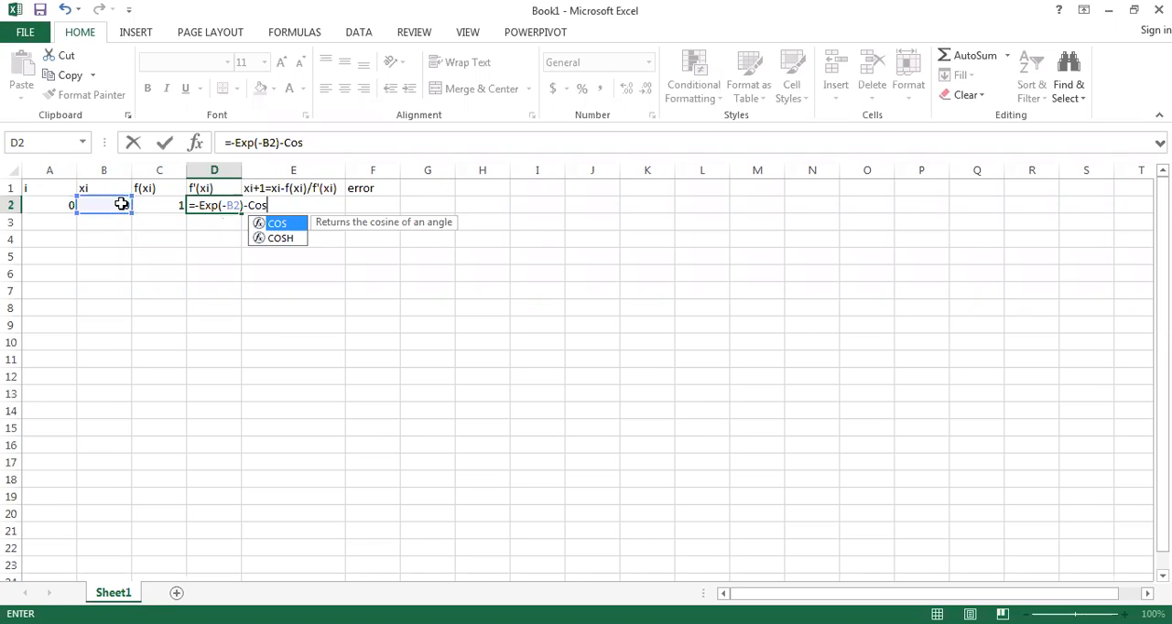
type("(")
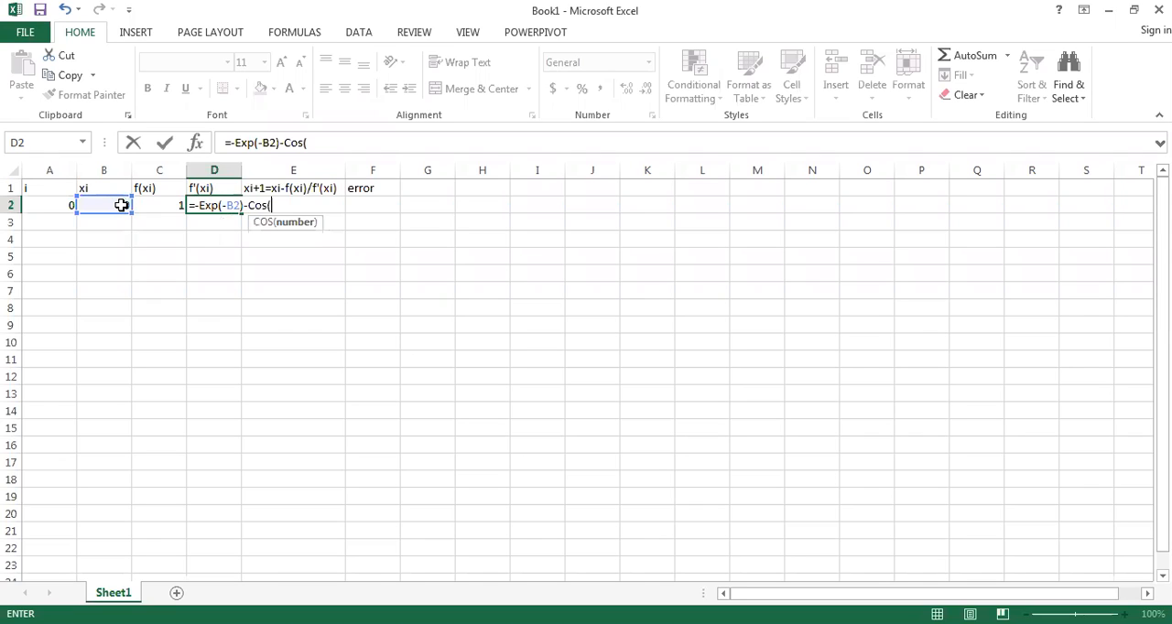
left_click(121, 205)
key("Return")
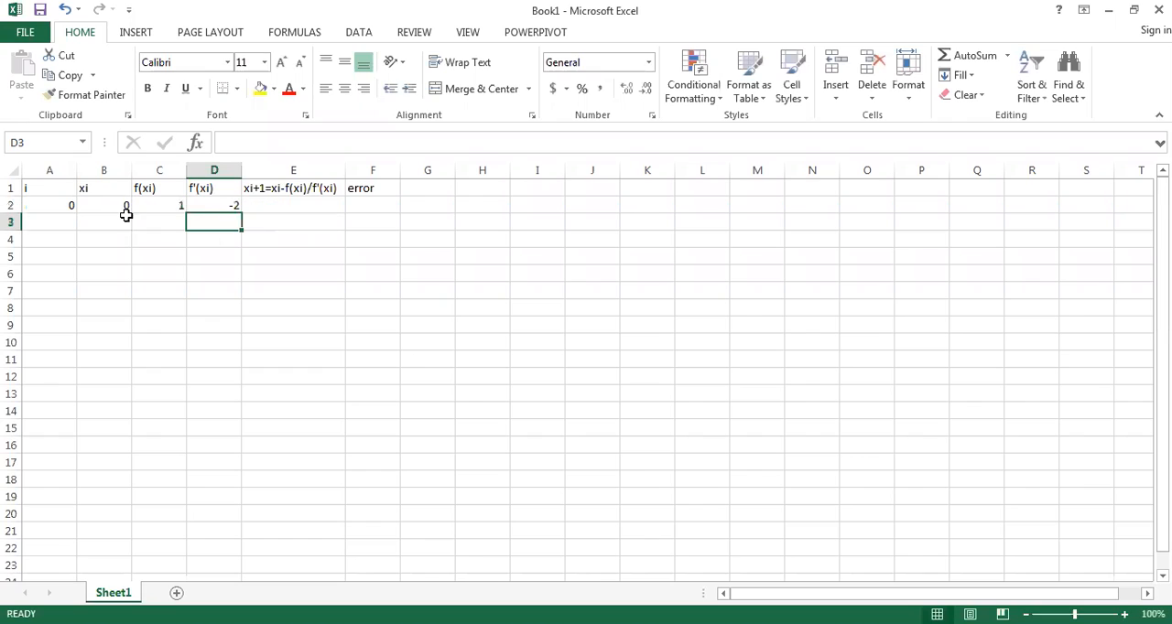
left_click(274, 202)
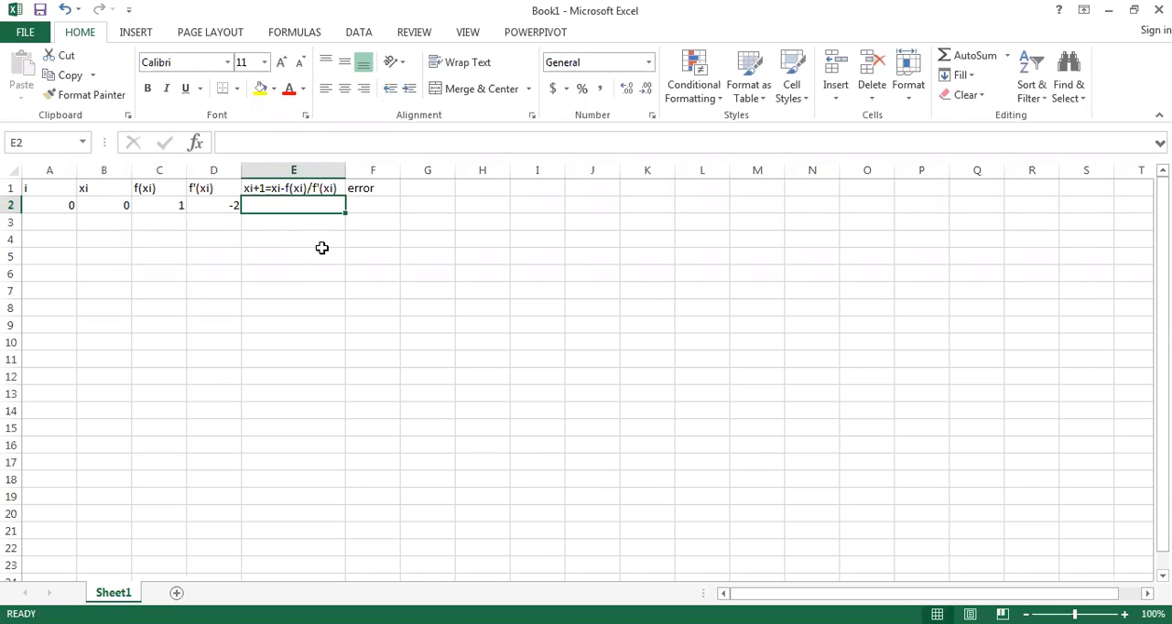
type("=")
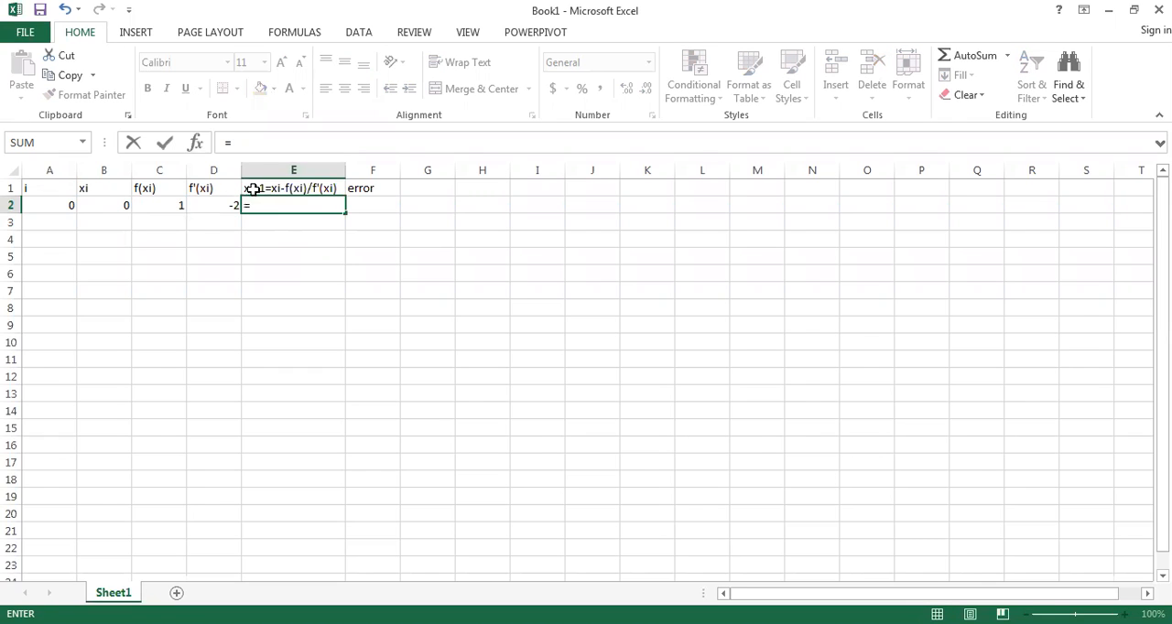
left_click(294, 187)
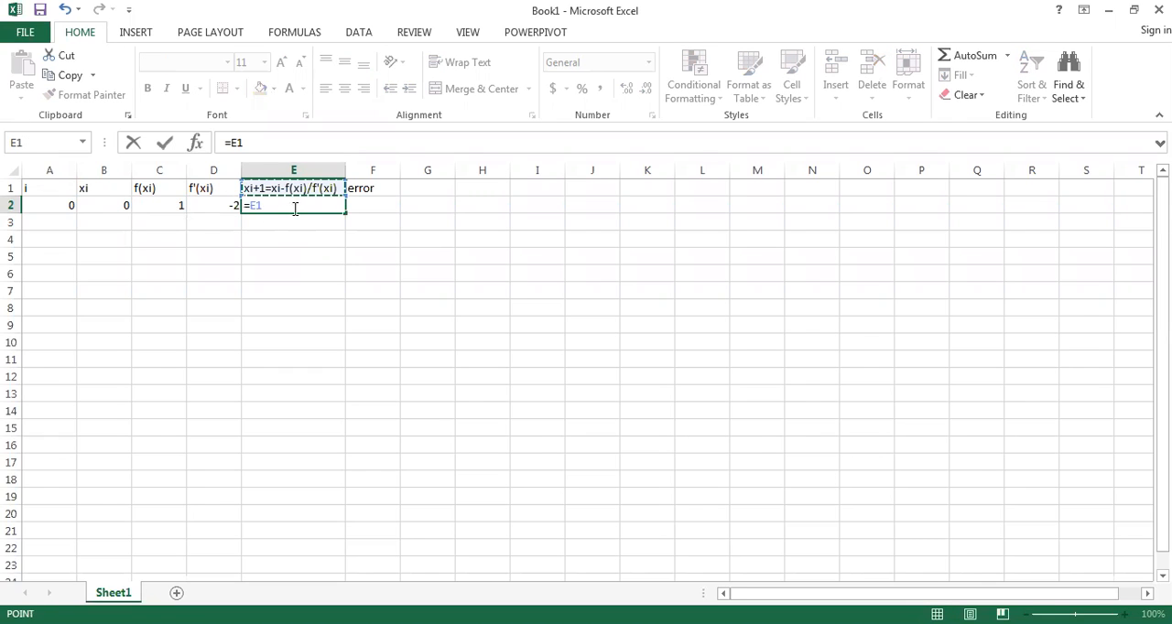
key("BackSpace")
key("BackSpace")
key("BackSpace")
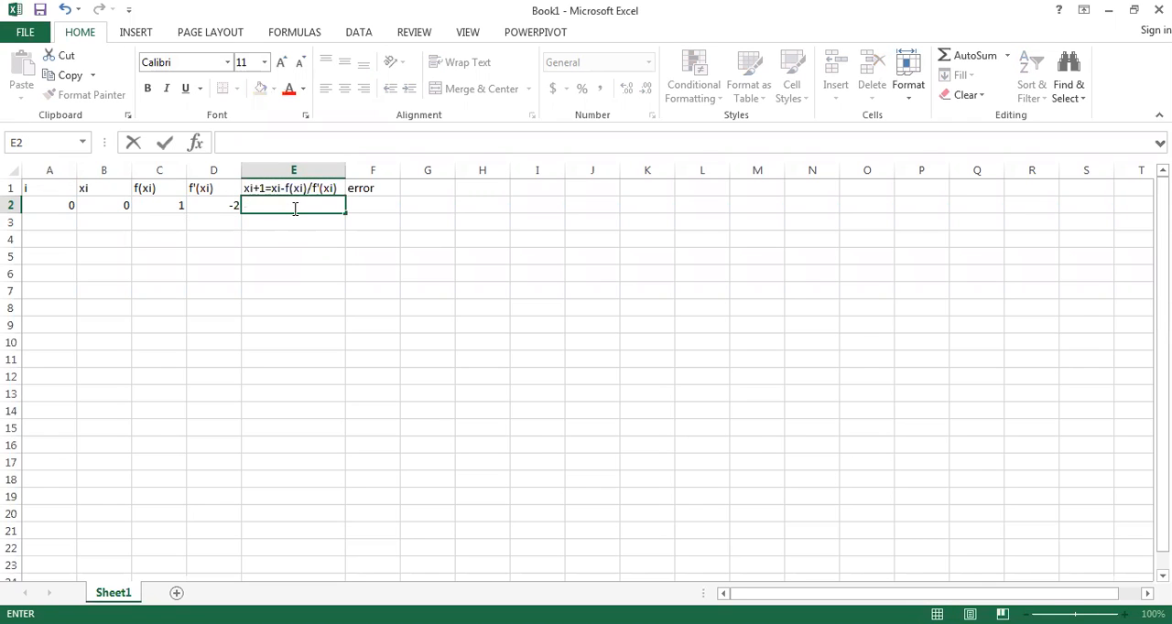
Step: Enter the Newton-Raphson update formula =B2-C2/D2 in cell E2
type("=")
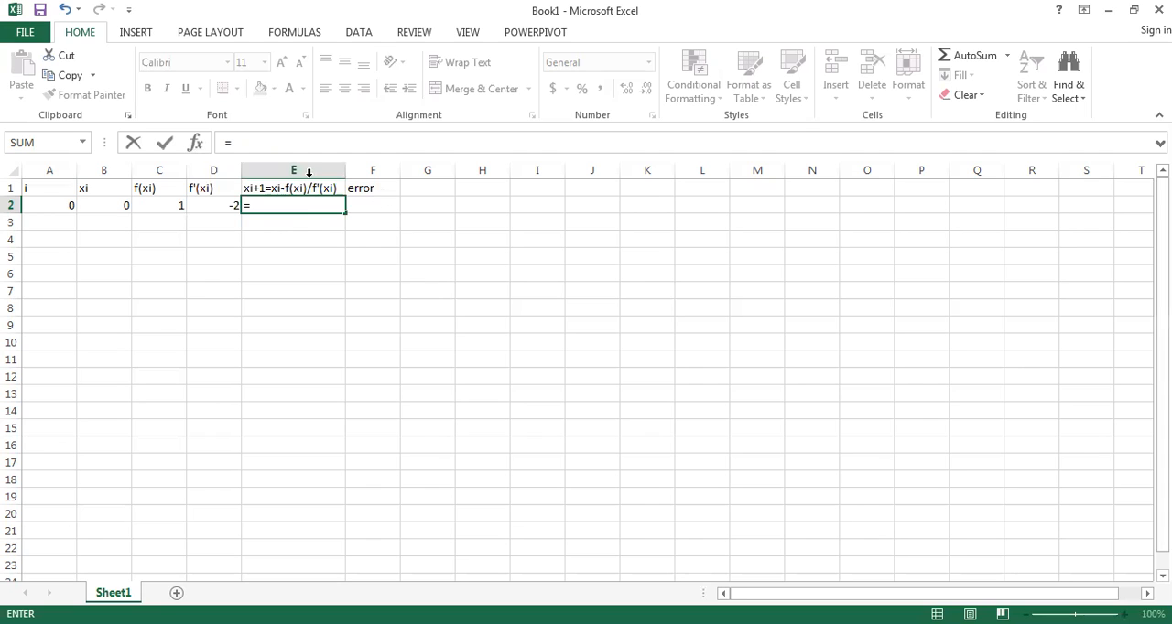
left_click(309, 172)
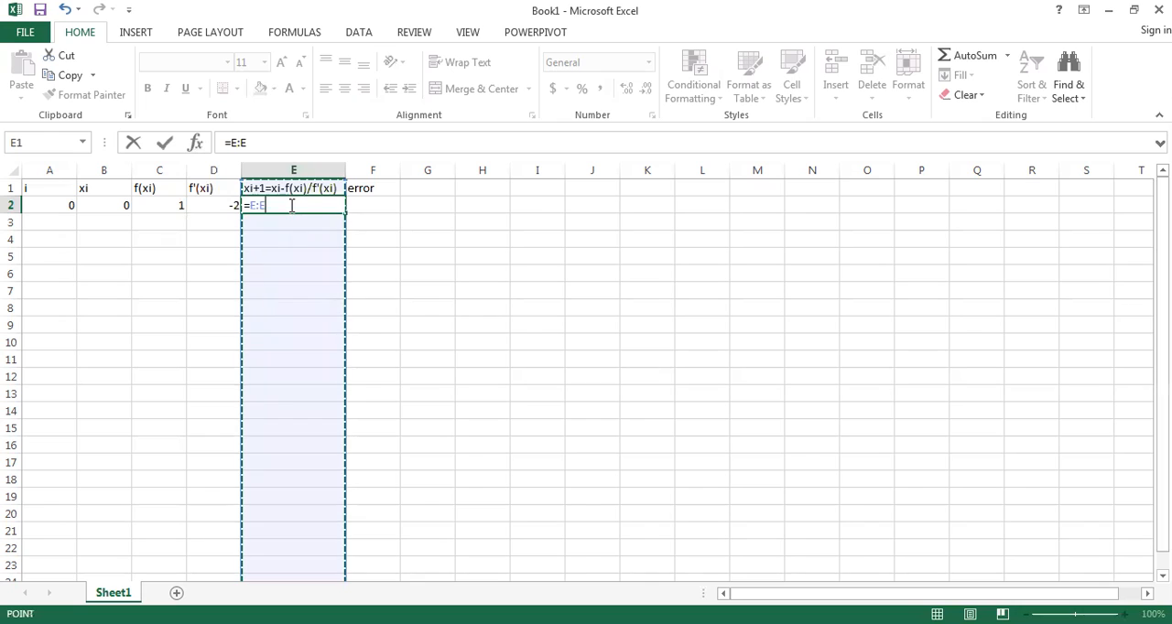
key("BackSpace")
key("BackSpace")
key("BackSpace")
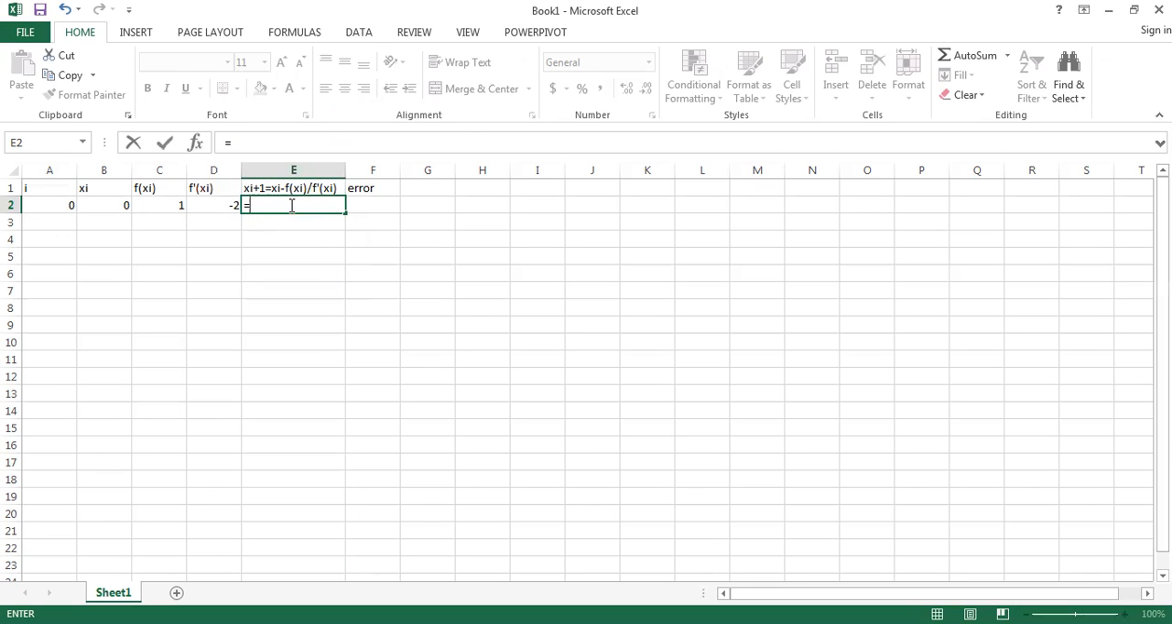
left_click(113, 204)
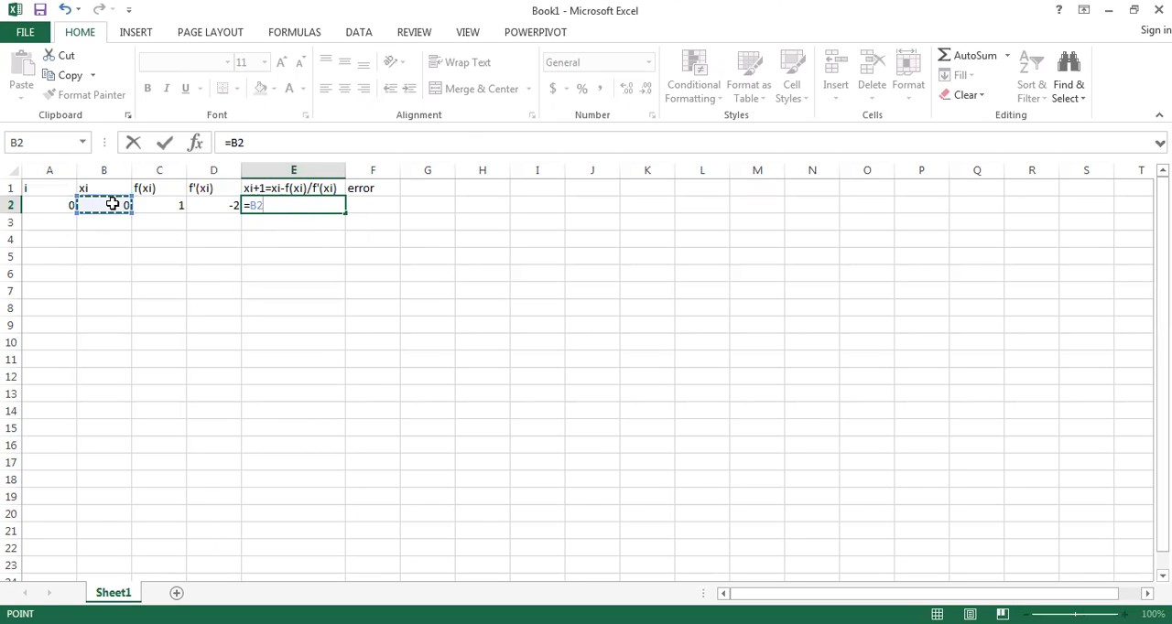
type("-")
left_click(153, 205)
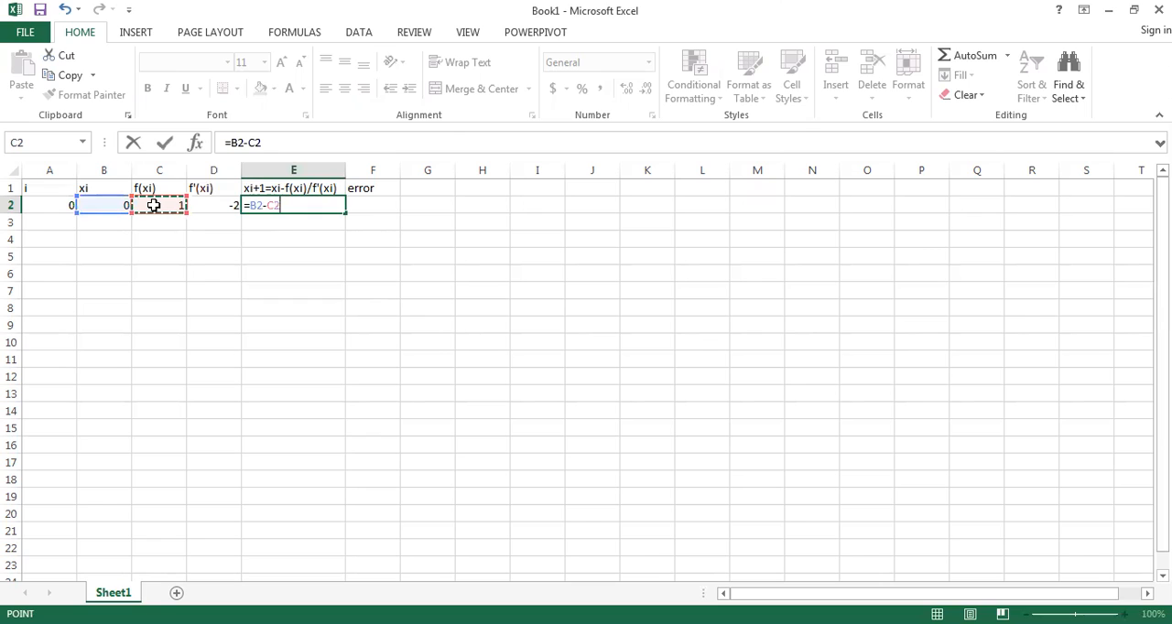
type("/")
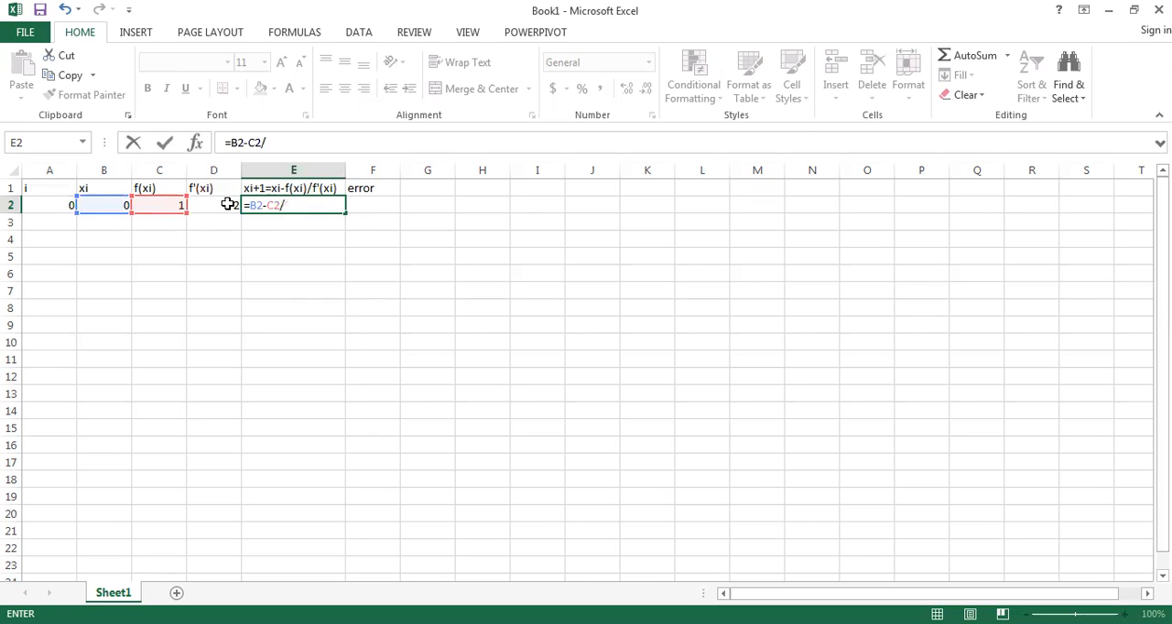
left_click(227, 204)
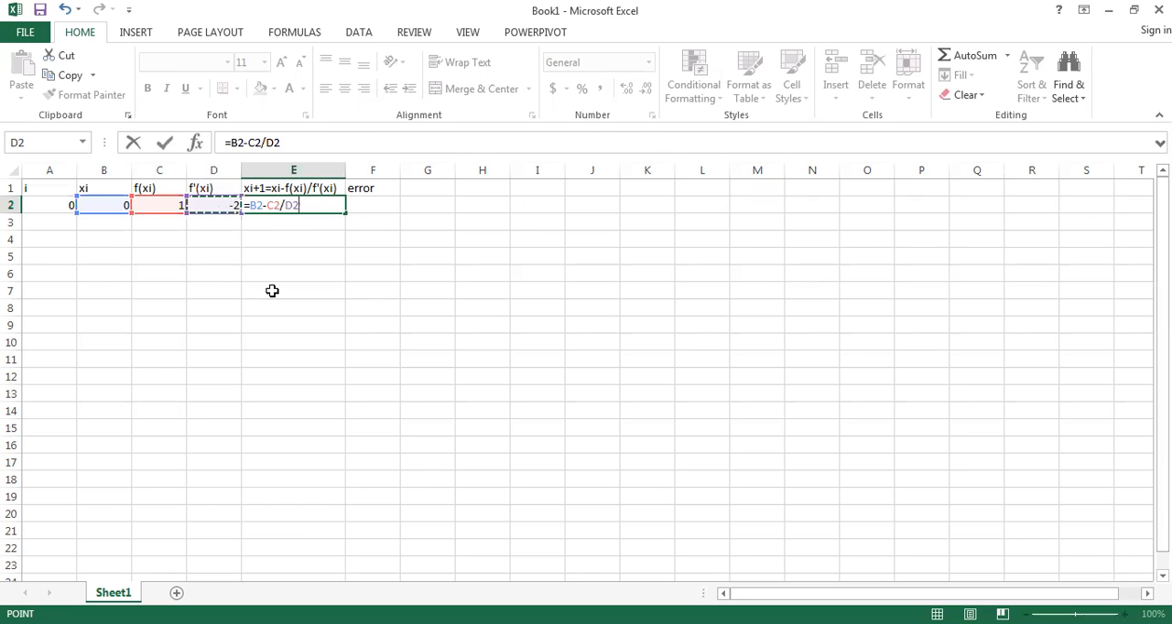
key("Return")
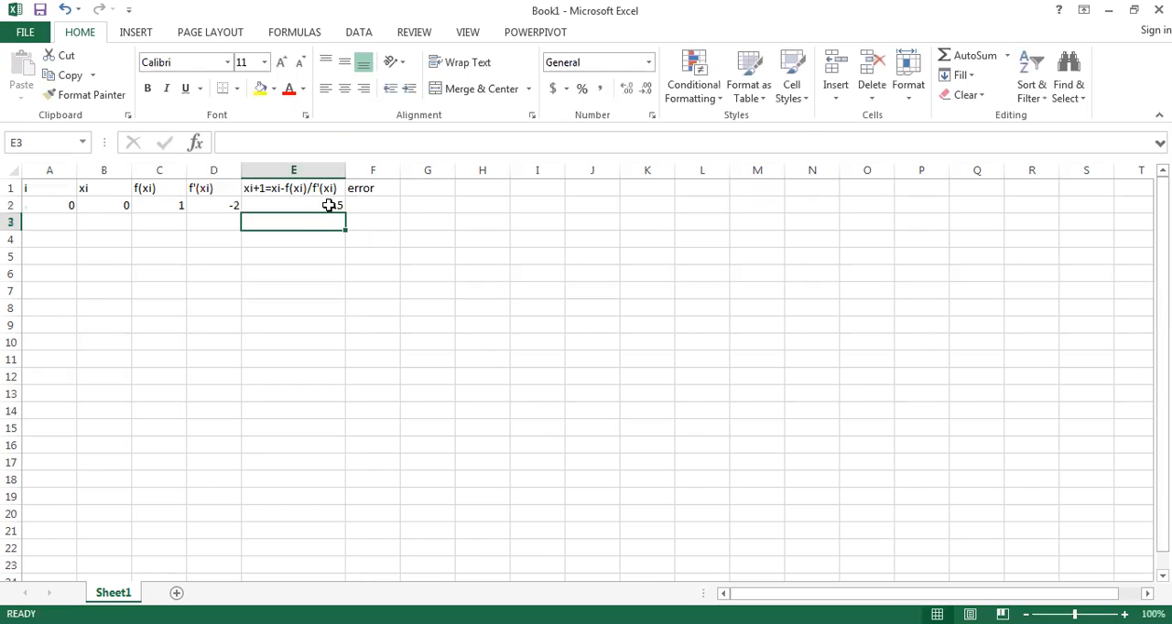
left_click(263, 203)
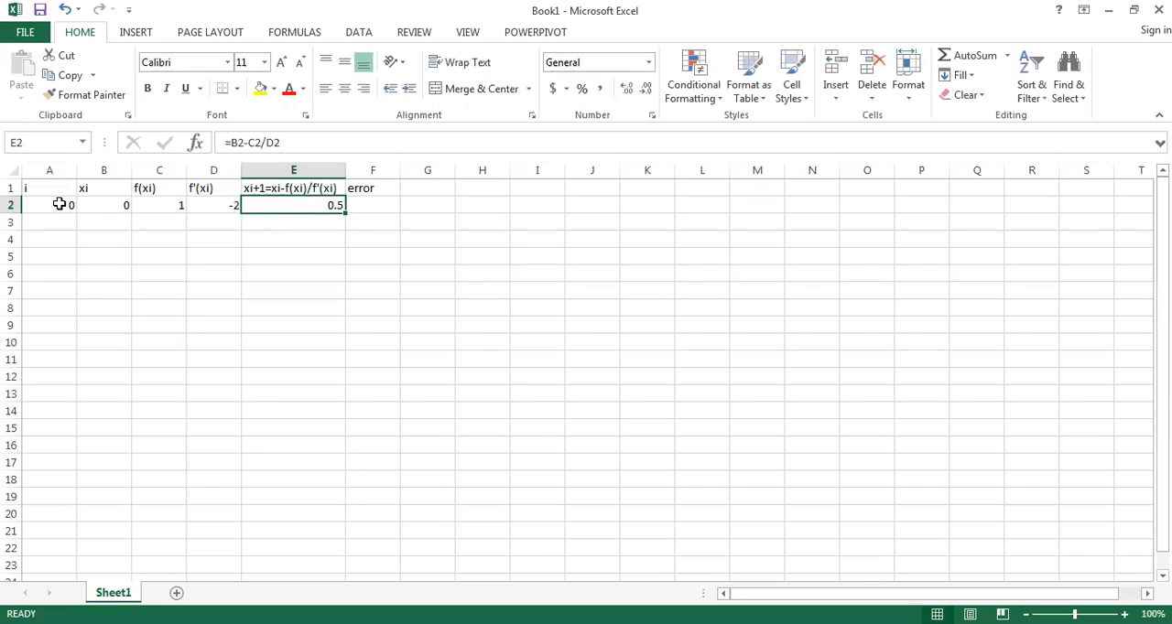
key("Home")
left_click(298, 206)
key("Up")
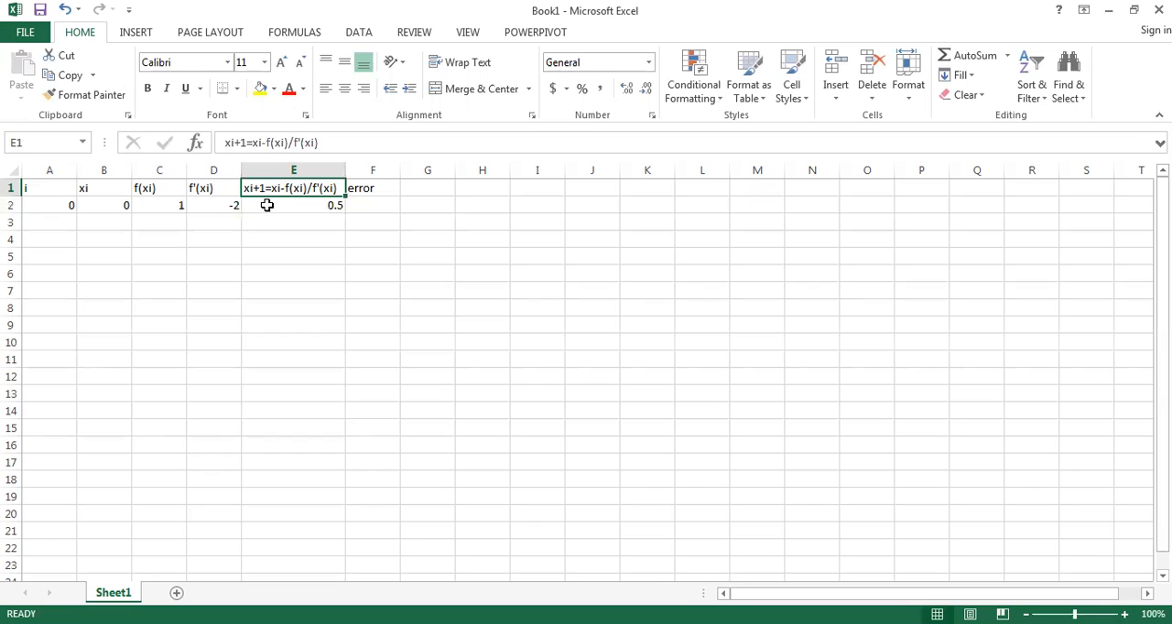
left_click(266, 205)
Step: Enter the placeholder -- in error cell F2 for the first iteration
left_click(364, 205)
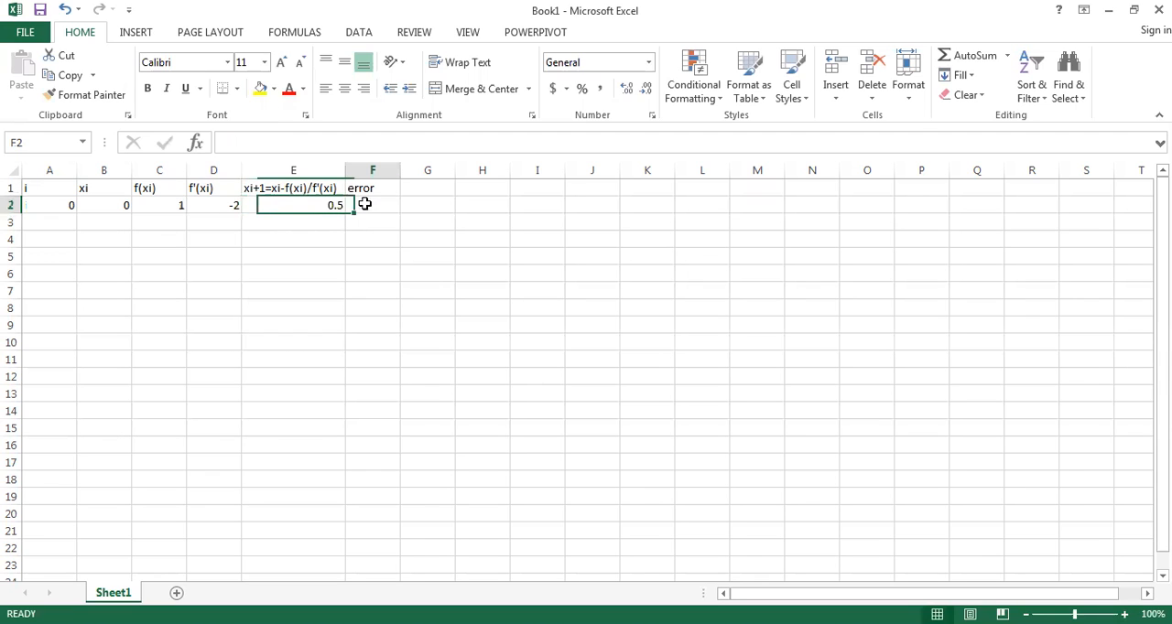
type("--")
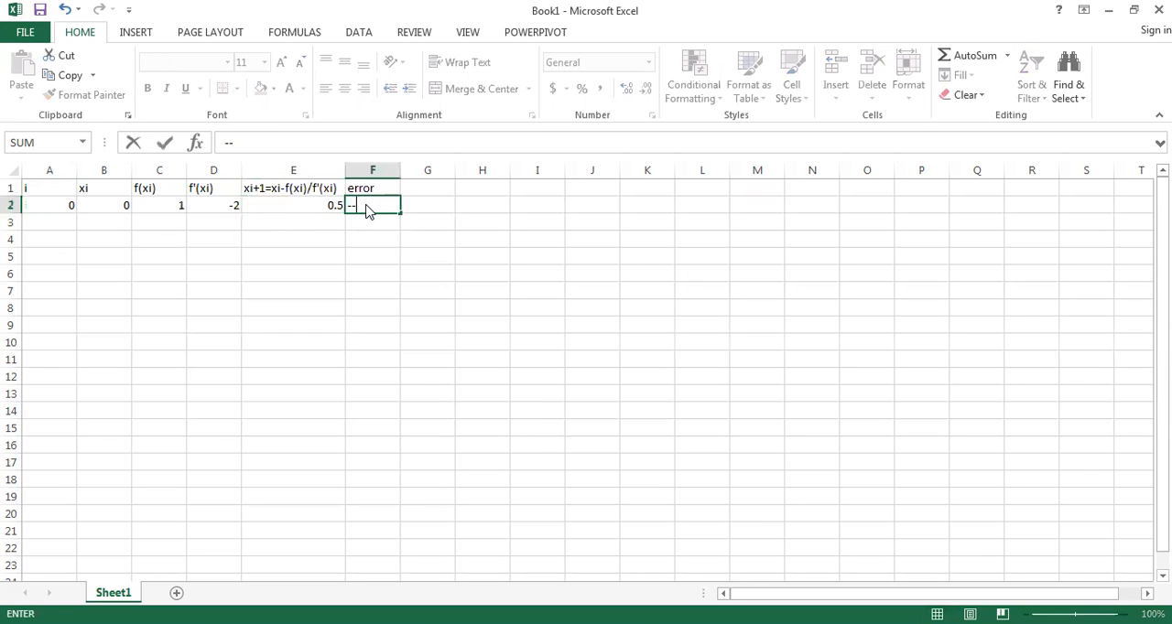
key("Return")
key("Return")
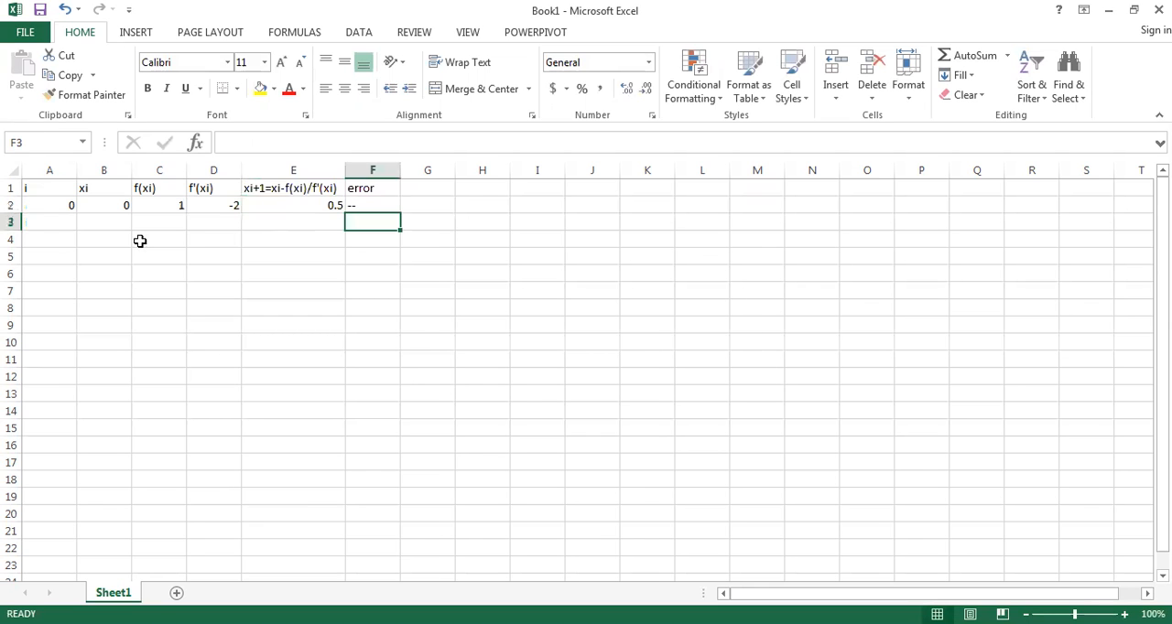
Step: Start the second iteration row with i = 1 in cell A3 and xi linked to E2 in cell B3
left_click(39, 222)
type("1")
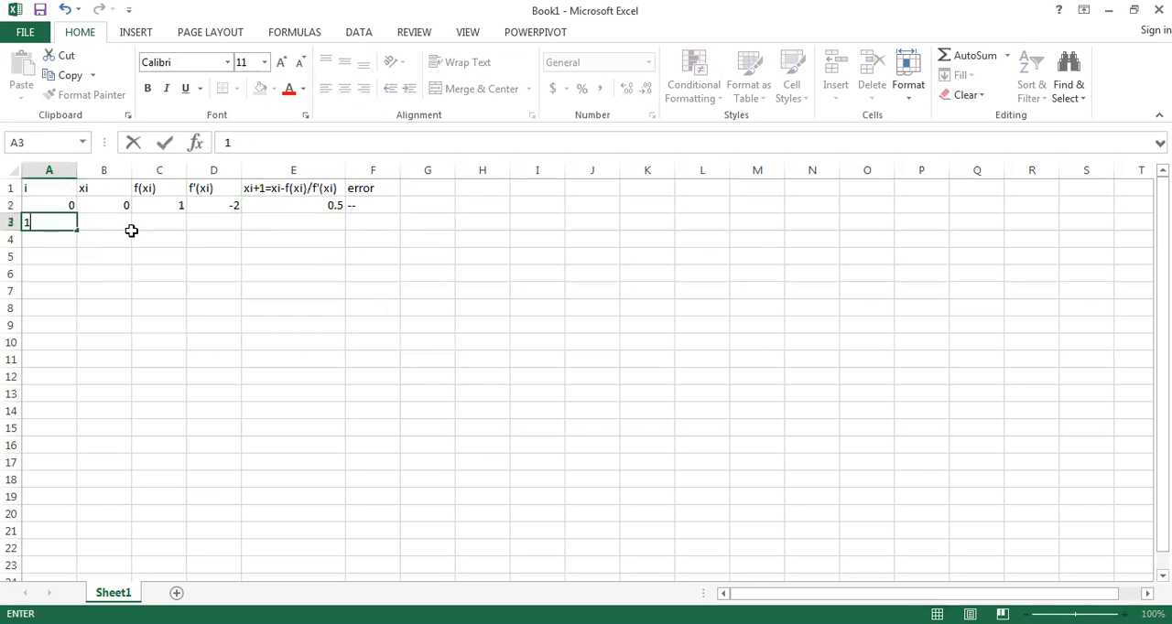
key("Tab")
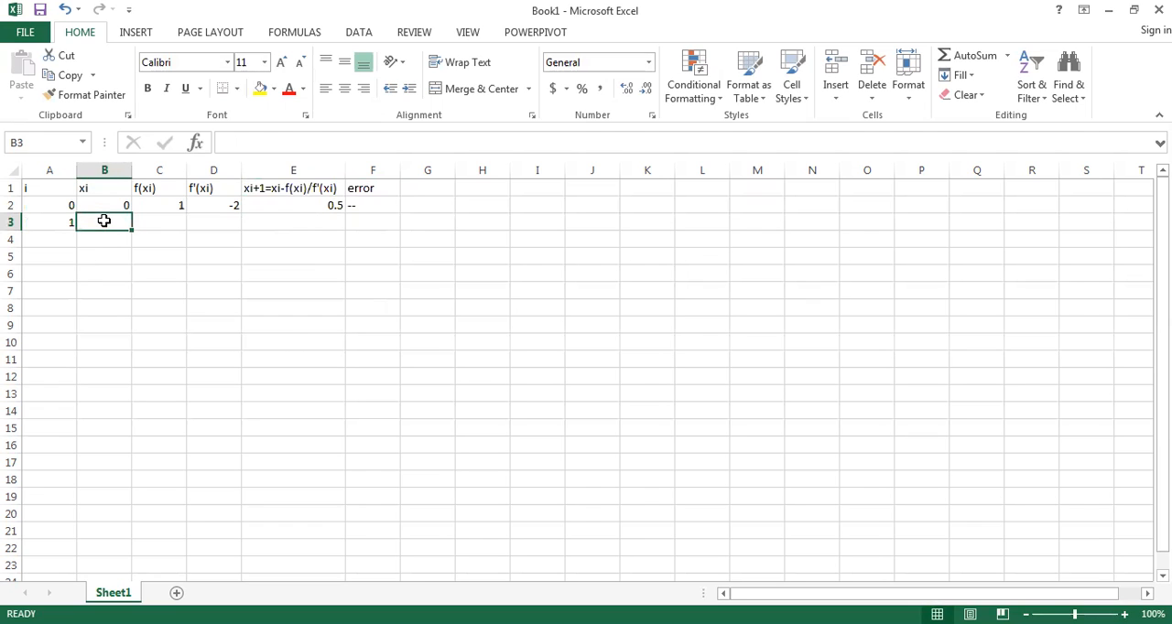
type("=")
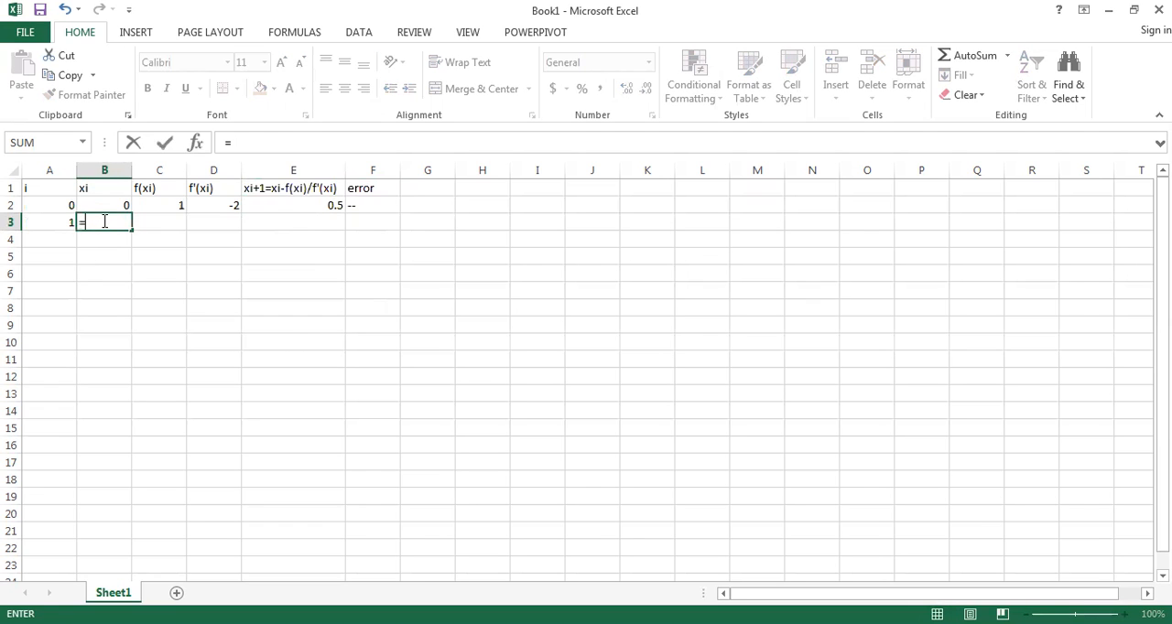
left_click(308, 201)
key("Return")
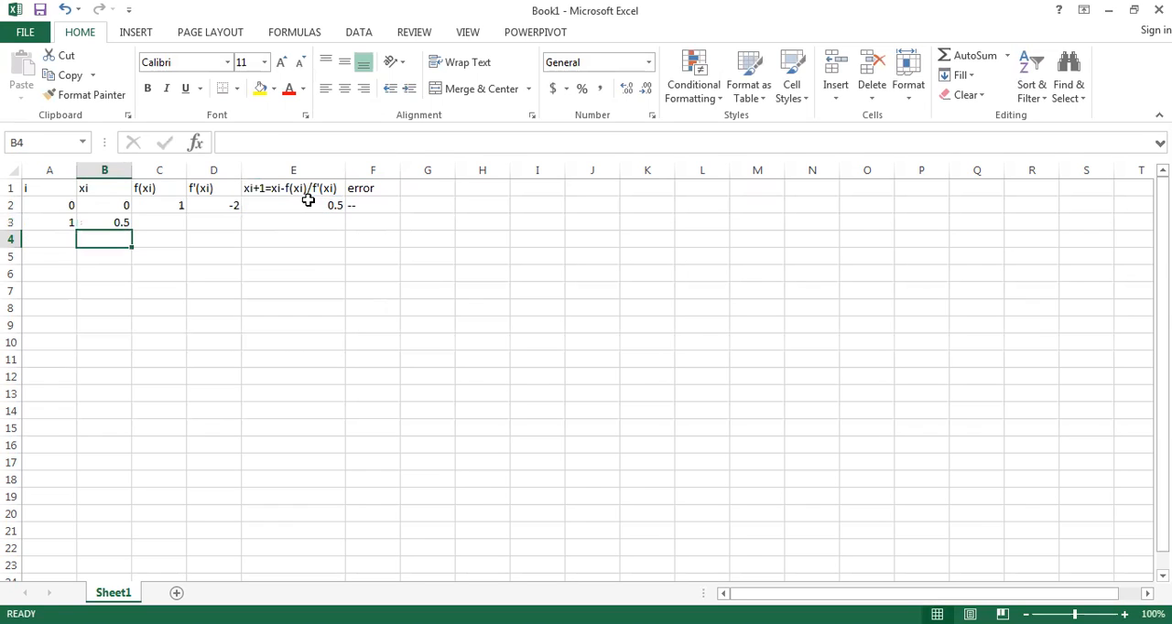
Step: Fill the f(xi), f'(xi) and xi+1 formulas from C2, D2 and E2 down into row 3
left_click(162, 223)
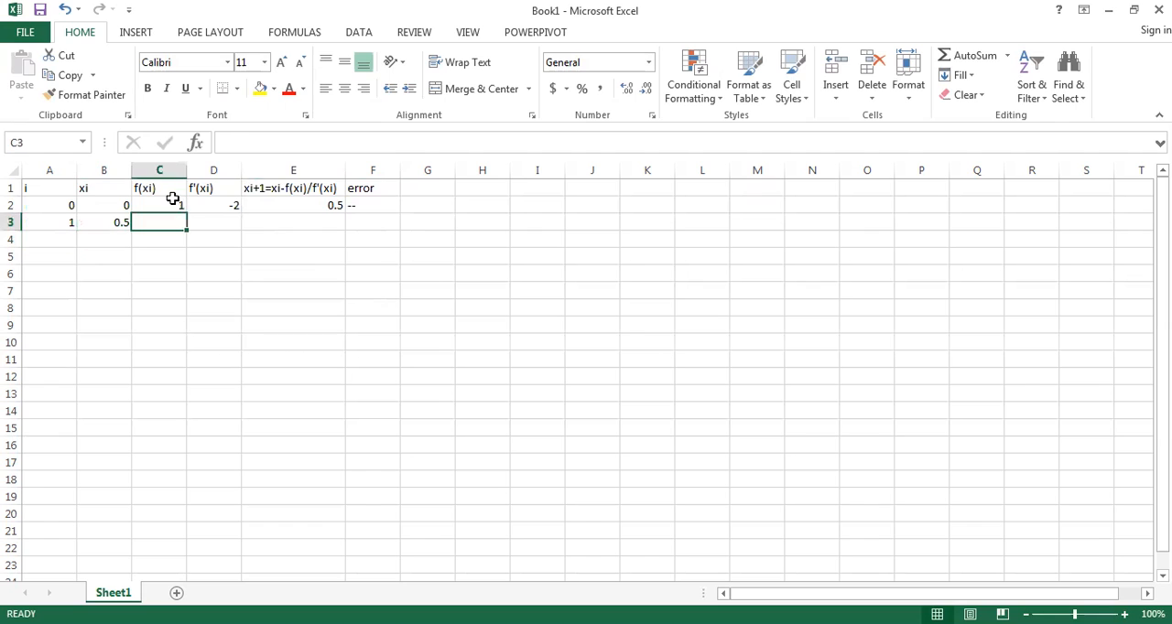
left_click(173, 205)
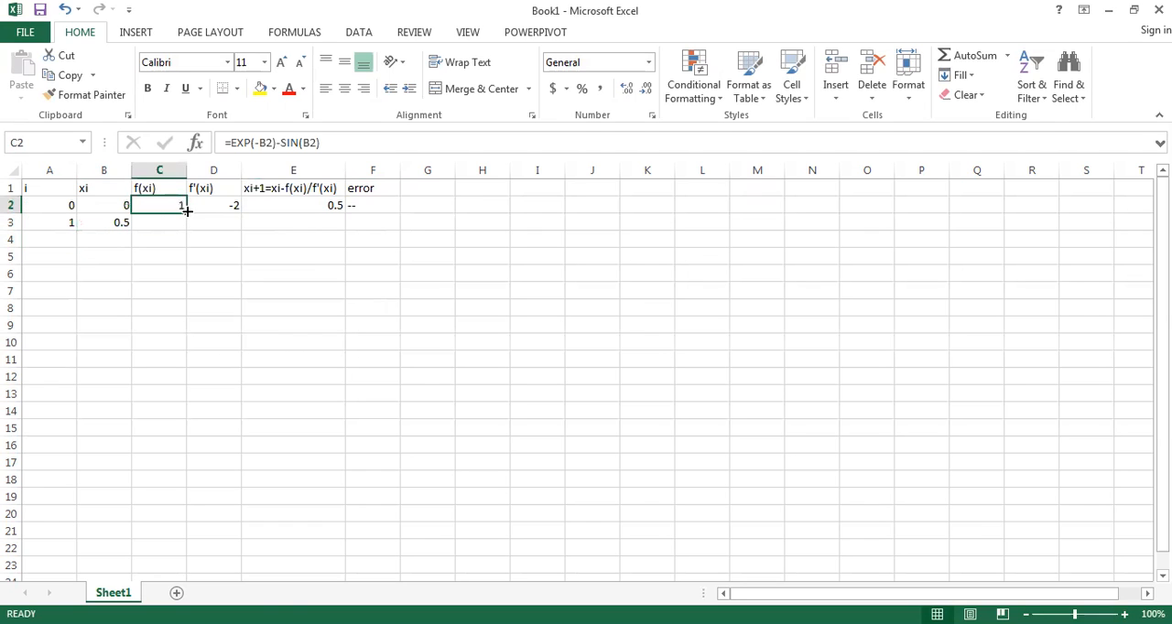
left_click_drag(186, 213, 316, 216)
left_click(236, 207)
left_click(330, 208)
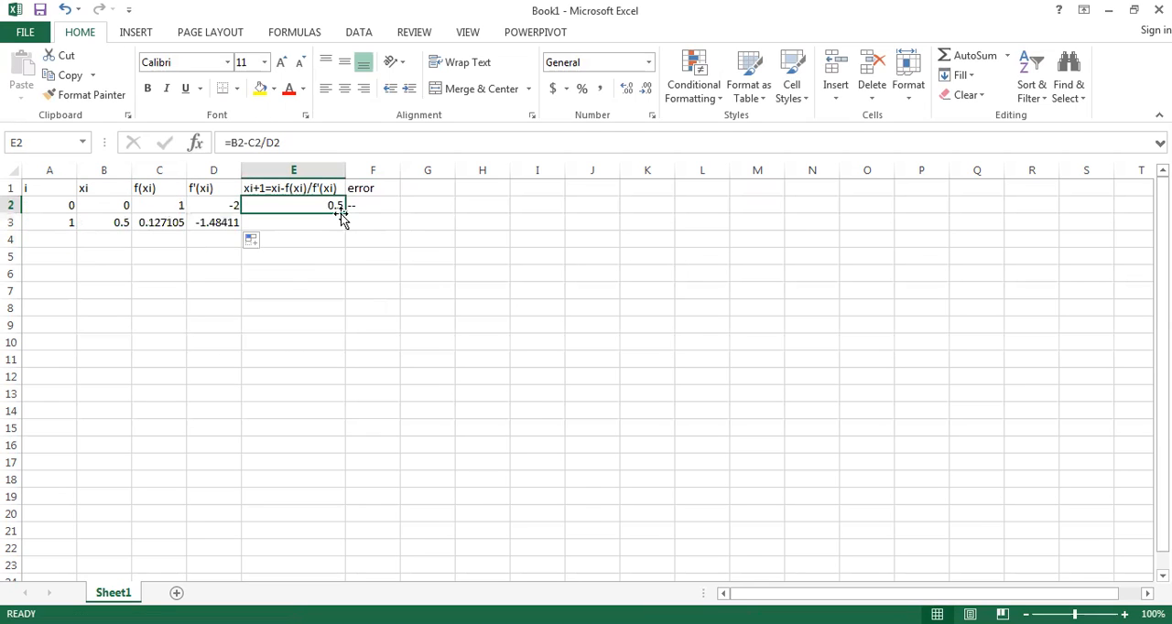
left_click_drag(347, 227, 348, 231)
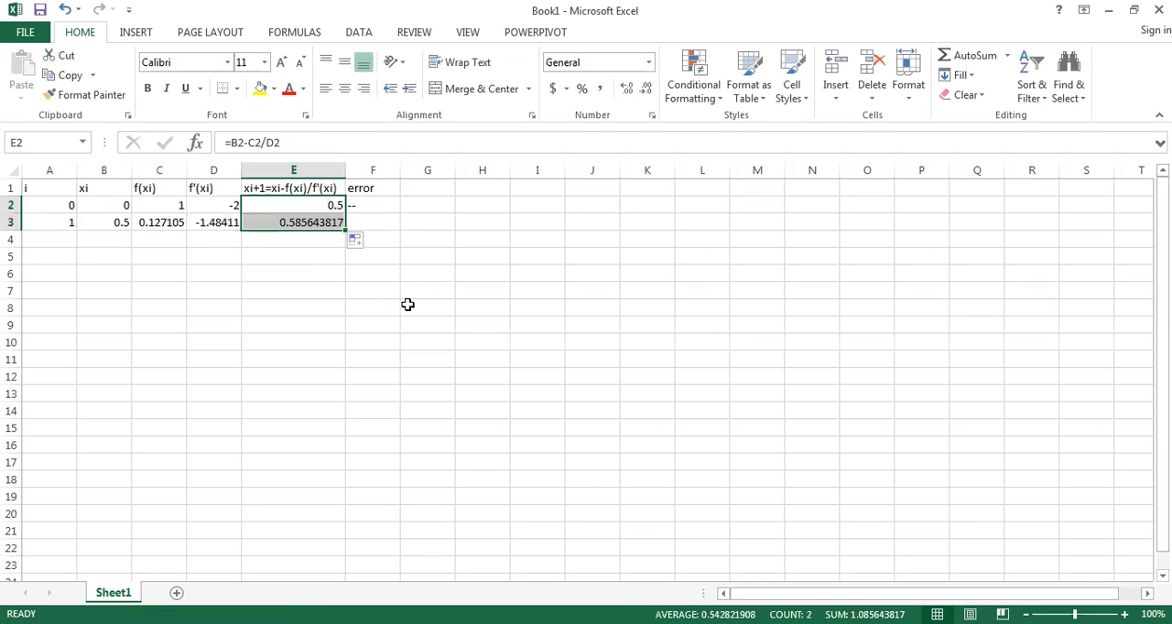
Step: Enter the error formula =ABS(E3-E2) in cell F3 for the second iteration
left_click(388, 220)
type("Ab")
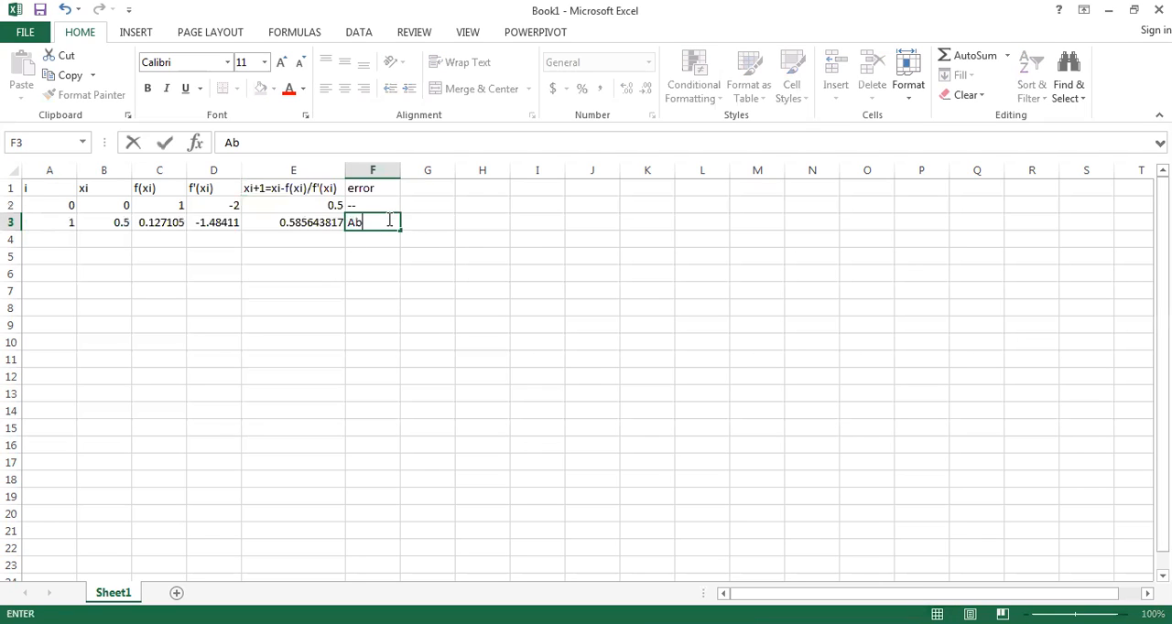
type("s(")
left_click(310, 220)
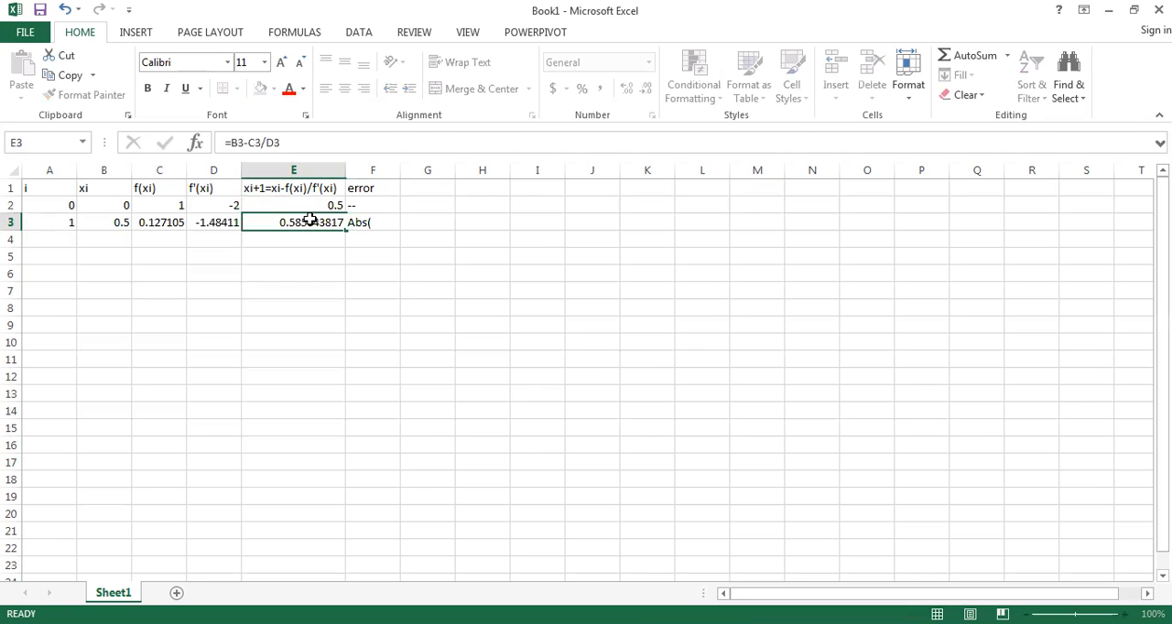
left_click(376, 223)
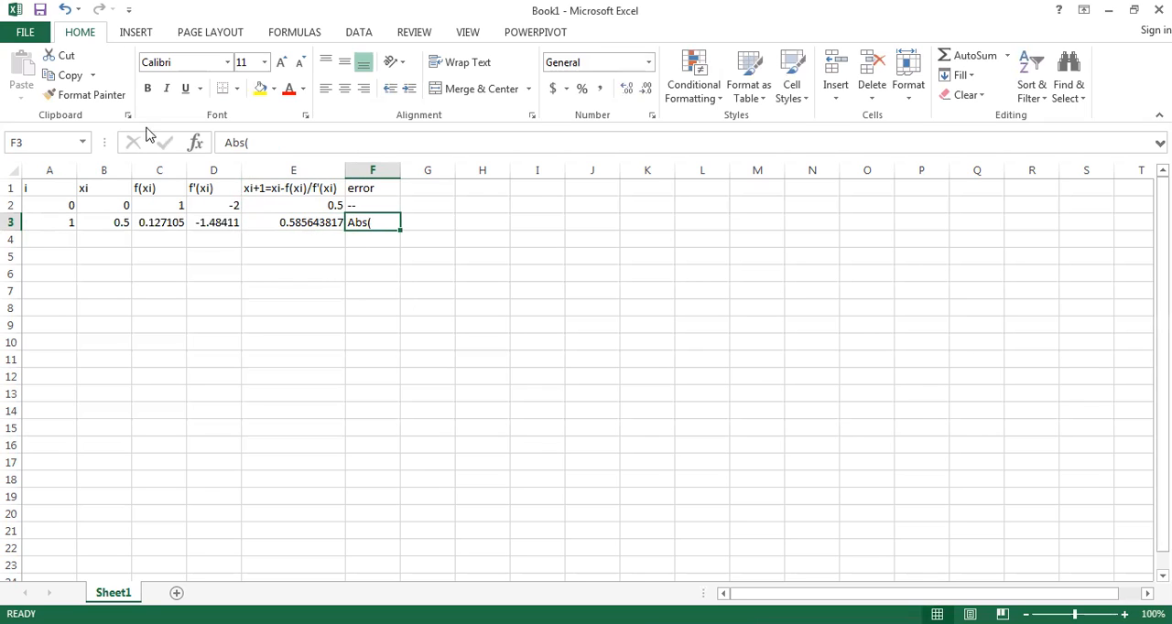
left_click(220, 142)
type("=")
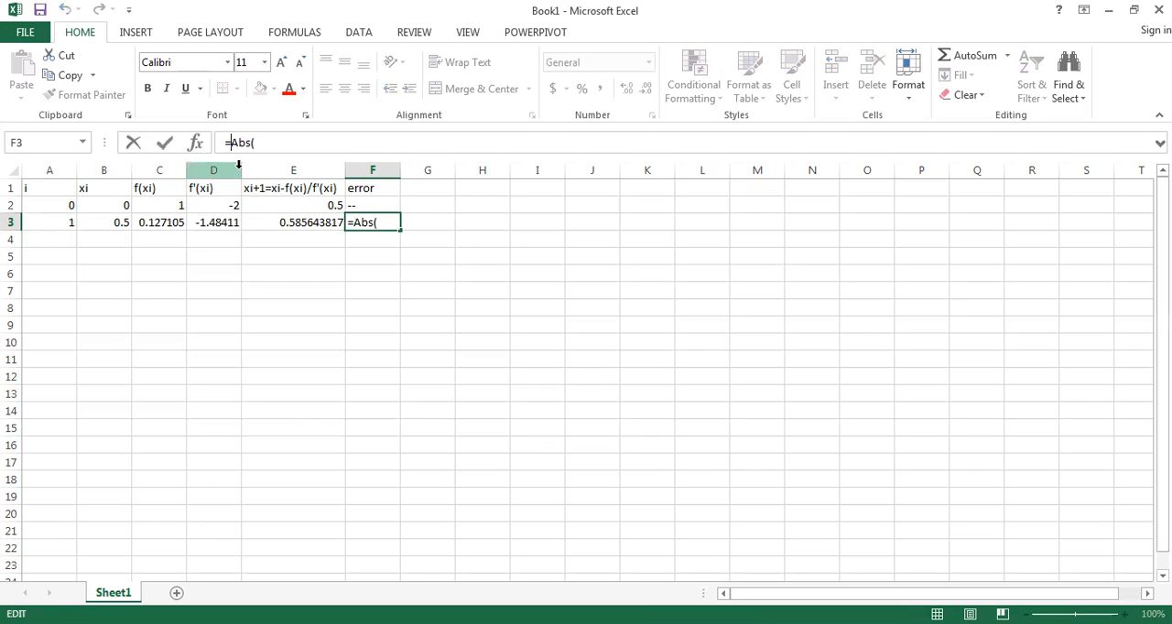
key("End")
left_click(312, 223)
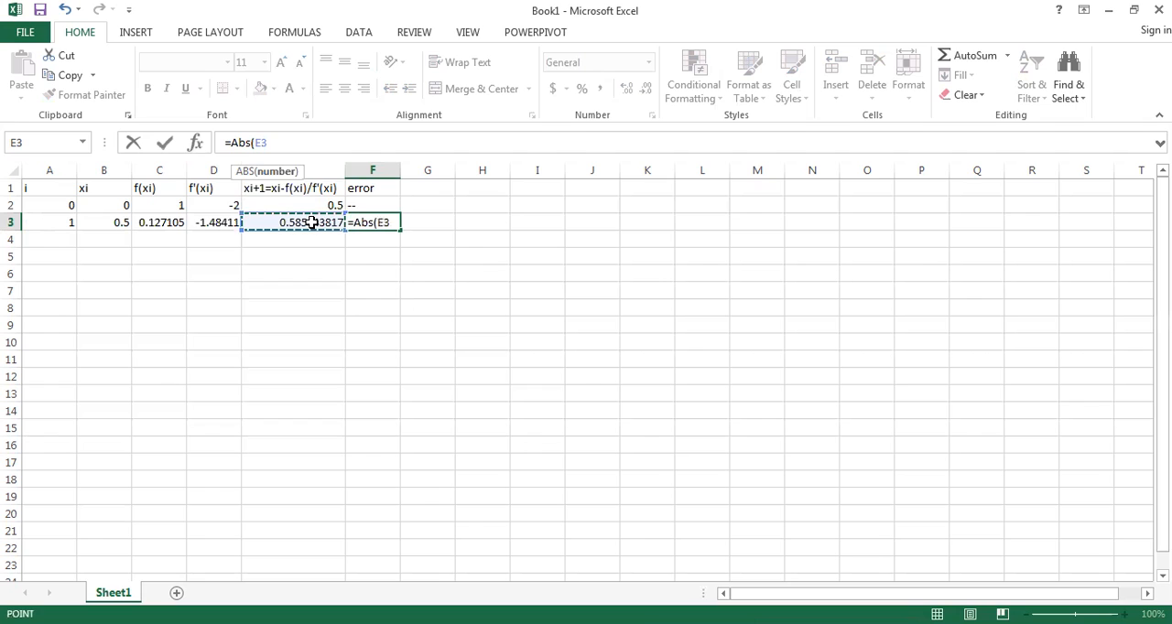
type("-")
left_click(327, 204)
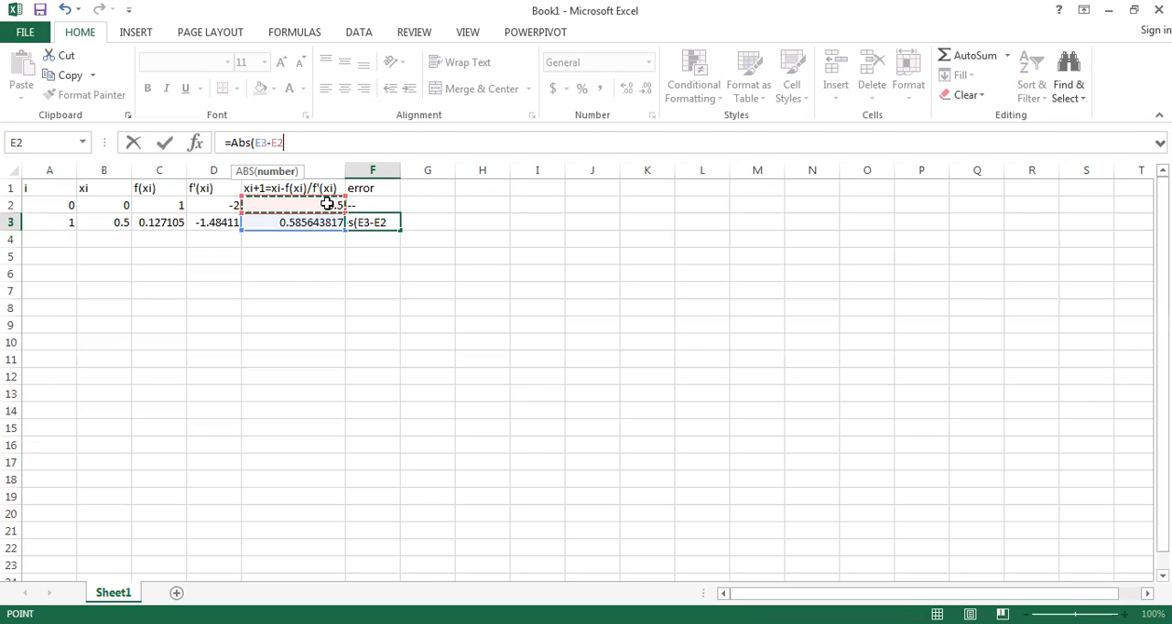
type(")")
key("Return")
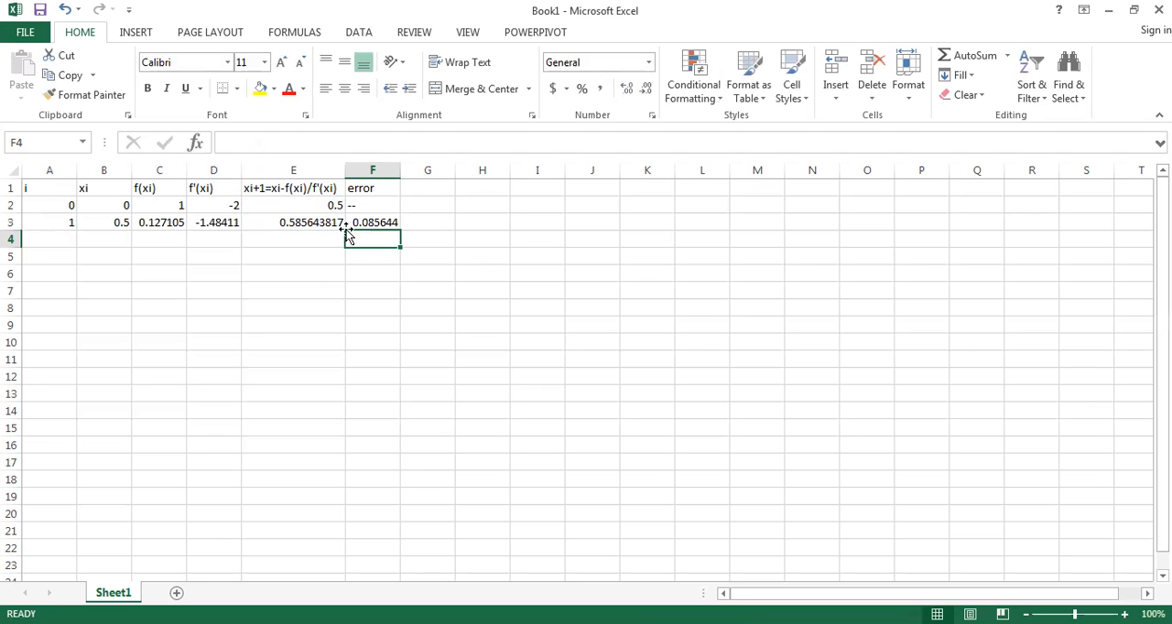
Step: Extend the i series to 8 and fill the xi and f(xi) formulas from row 3 down to row 10
left_click(384, 223)
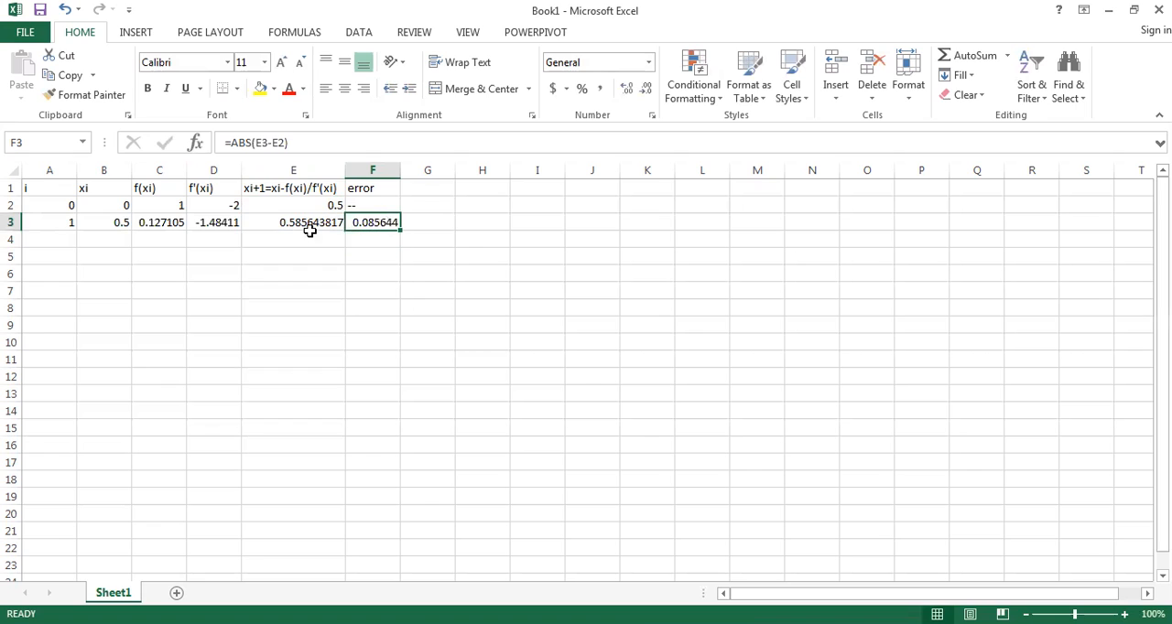
left_click(58, 205)
left_click_drag(59, 205, 188, 348)
left_click(121, 224)
left_click(184, 227)
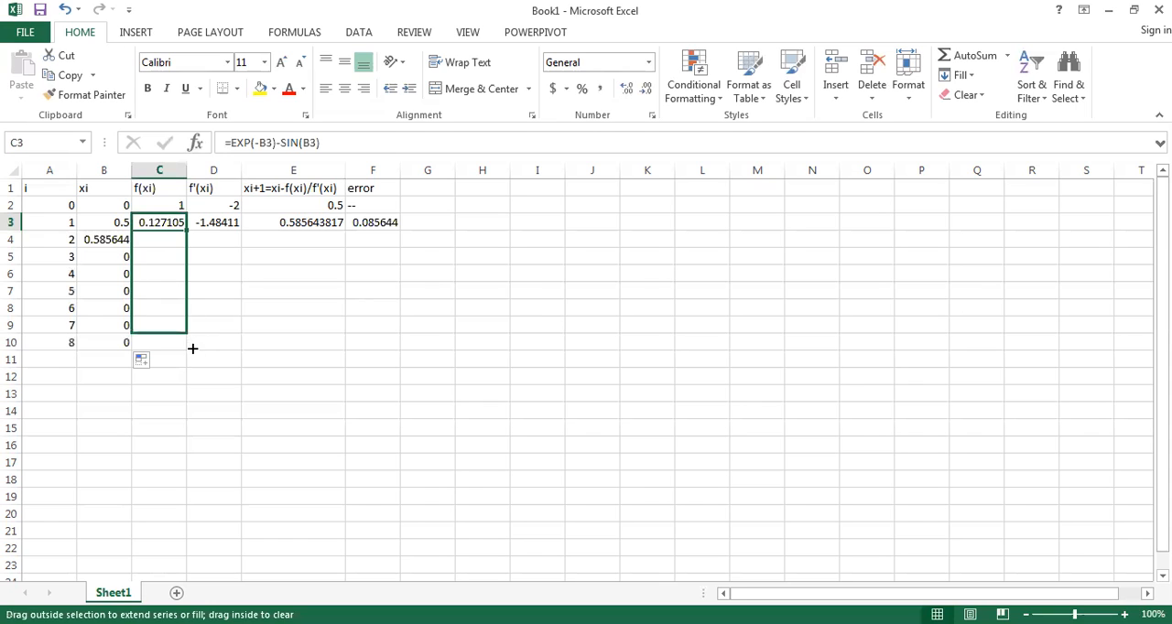
Step: Fill the f'(xi), xi+1 and error formulas from row 3 down to row 10
left_click(219, 223)
left_click_drag(241, 231, 353, 344)
left_click(316, 222)
left_click(384, 225)
left_click_drag(401, 232, 407, 350)
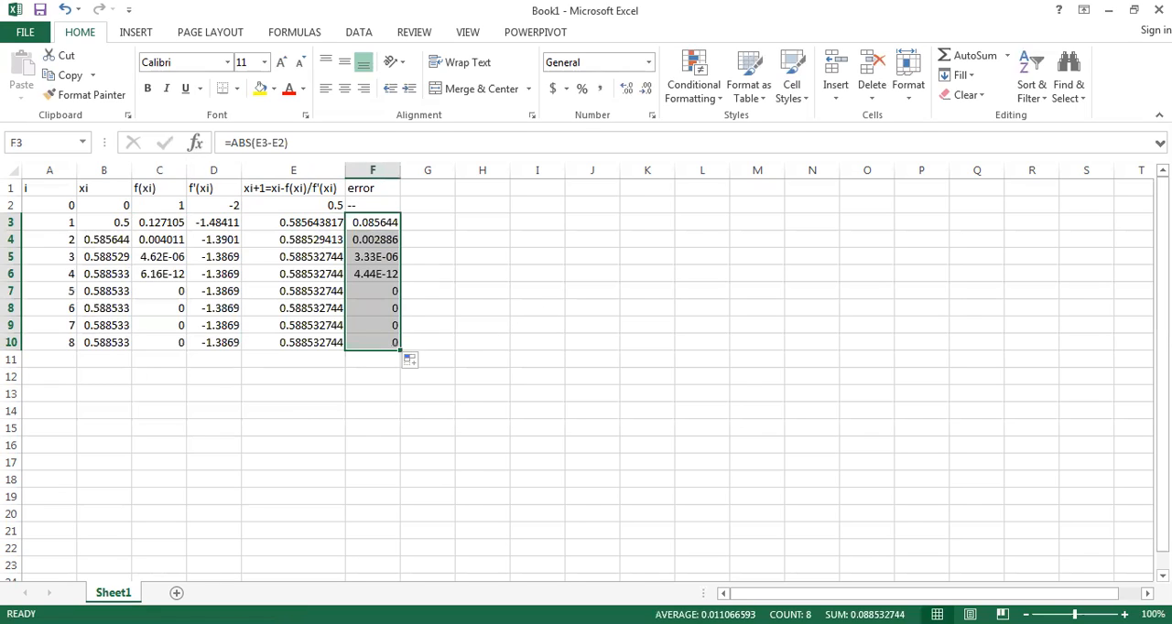
left_click(395, 239)
left_click(335, 242)
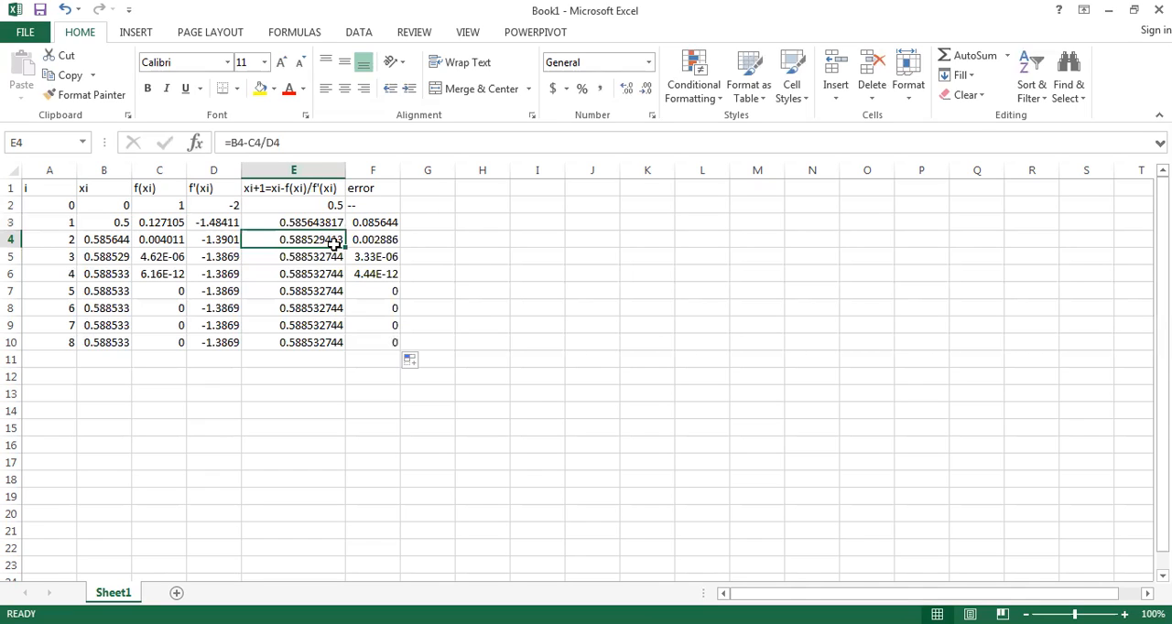
left_click(168, 171)
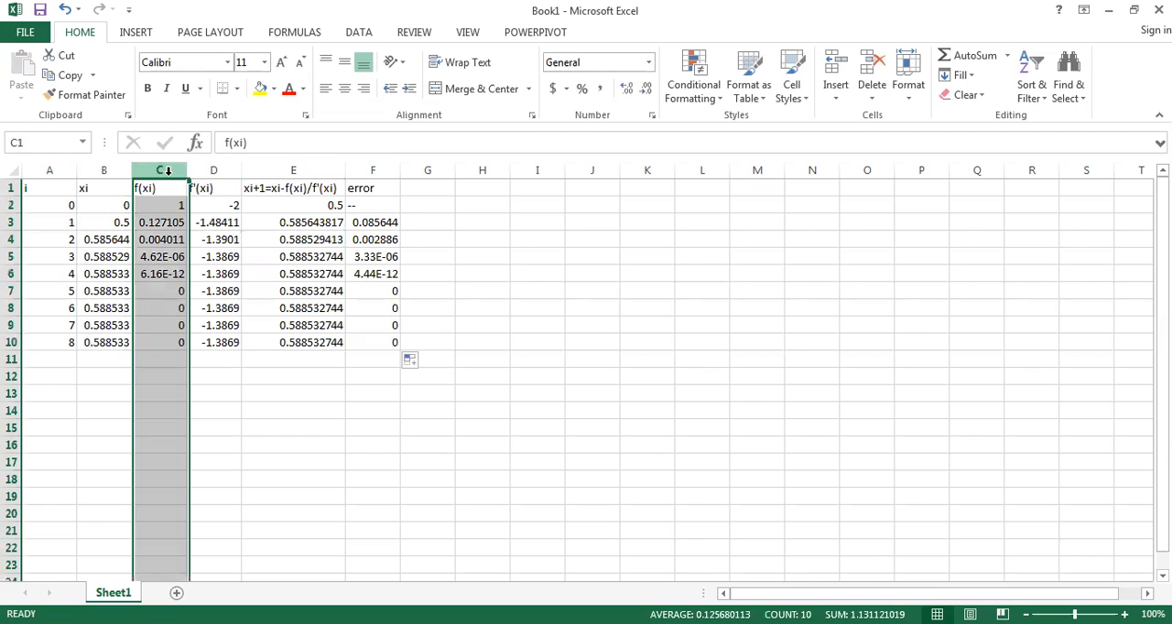
left_click(219, 170)
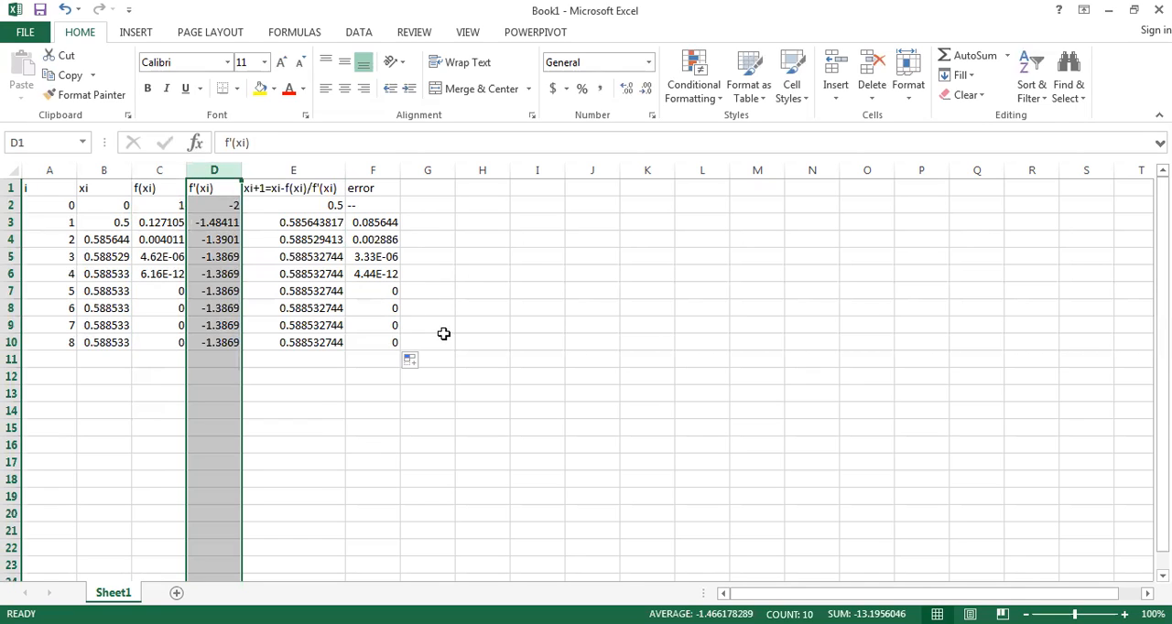
left_click(449, 310)
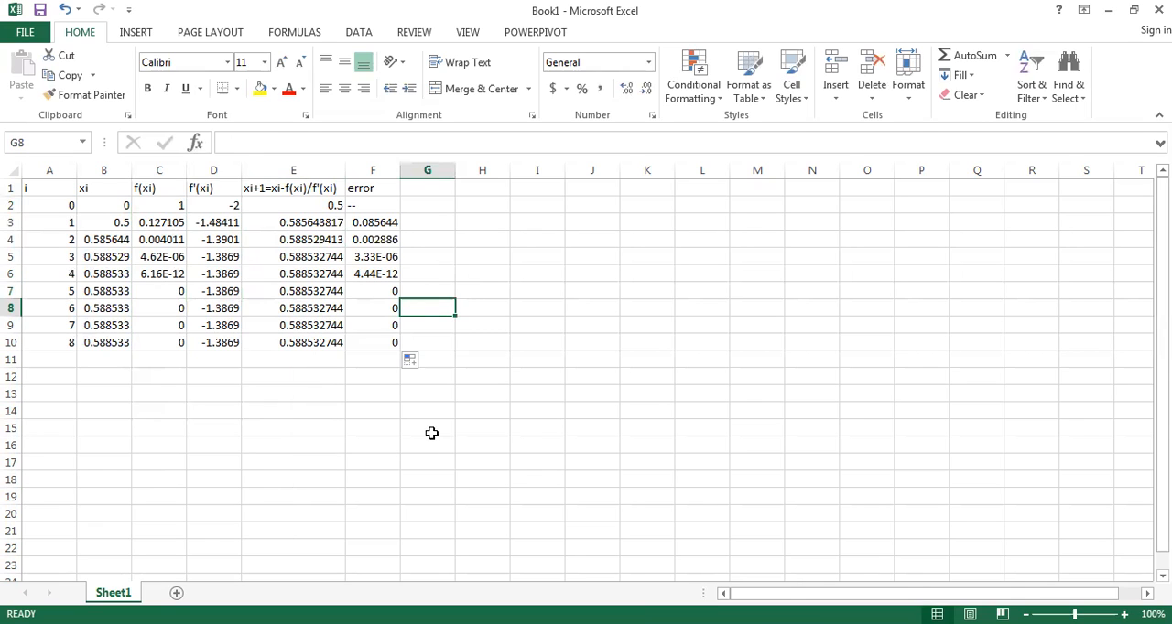
Step: Highlight the xi+1 root estimate for iteration i = 2 in cell E4 with yellow fill
left_click(393, 240)
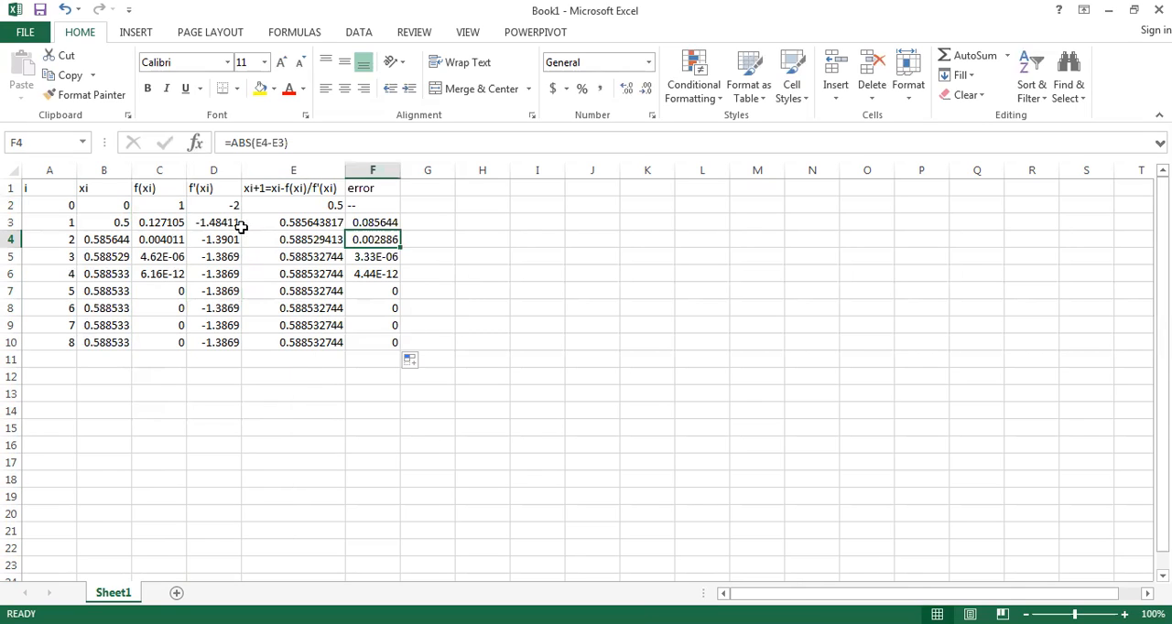
left_click(316, 241)
left_click(260, 88)
left_click(536, 311)
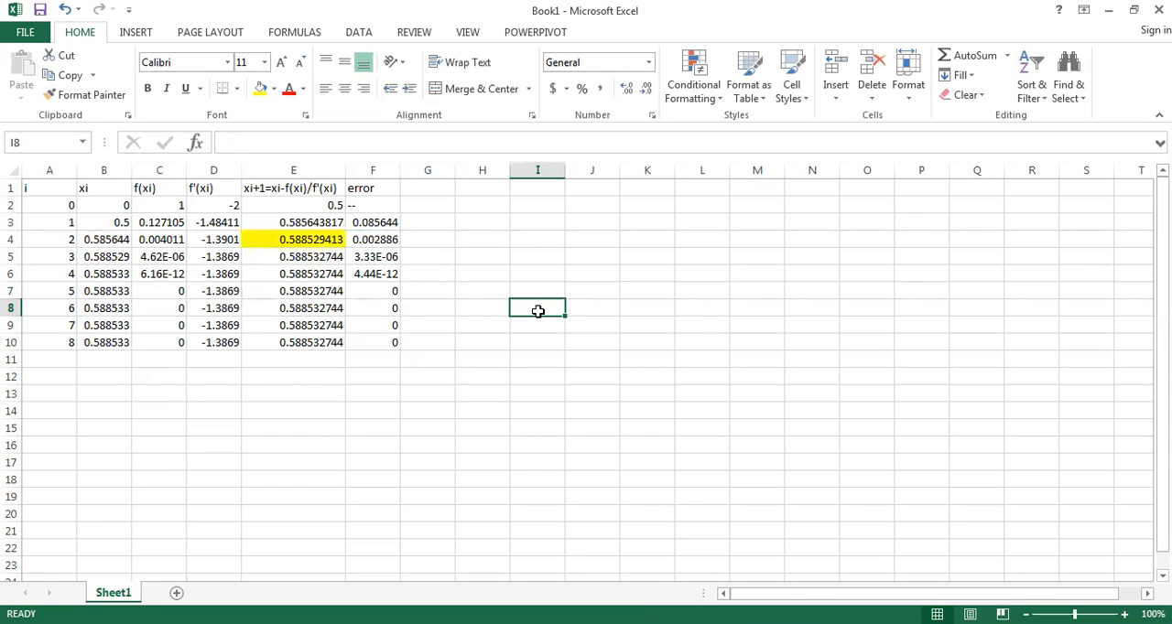